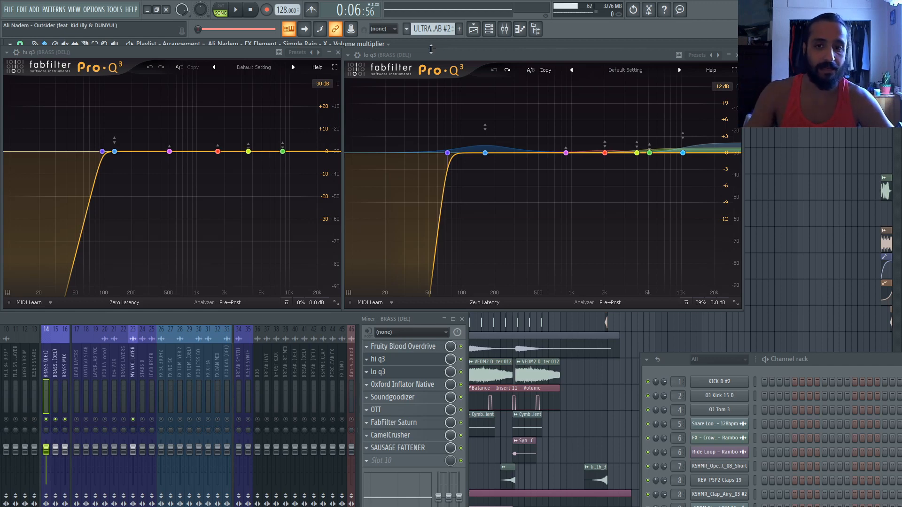
mouse_move(460, 140)
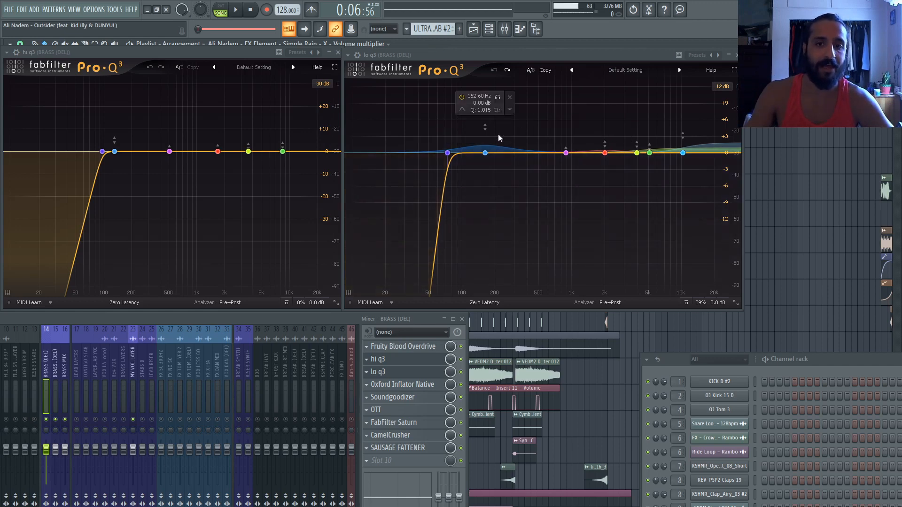
mouse_move(507, 126)
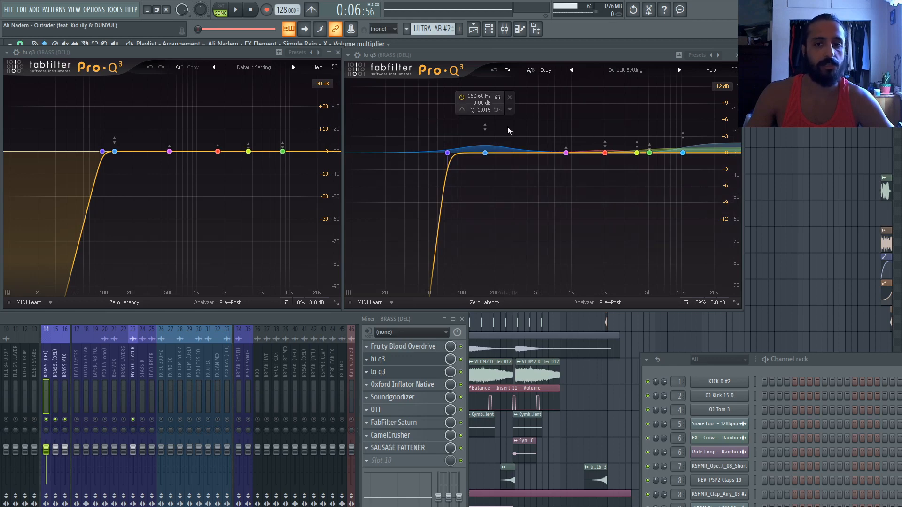
mouse_move(572, 142)
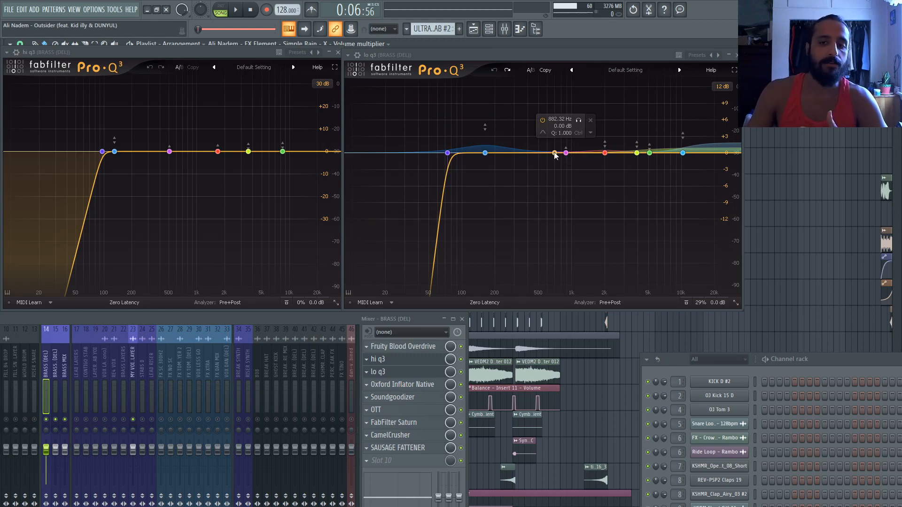
mouse_move(495, 174)
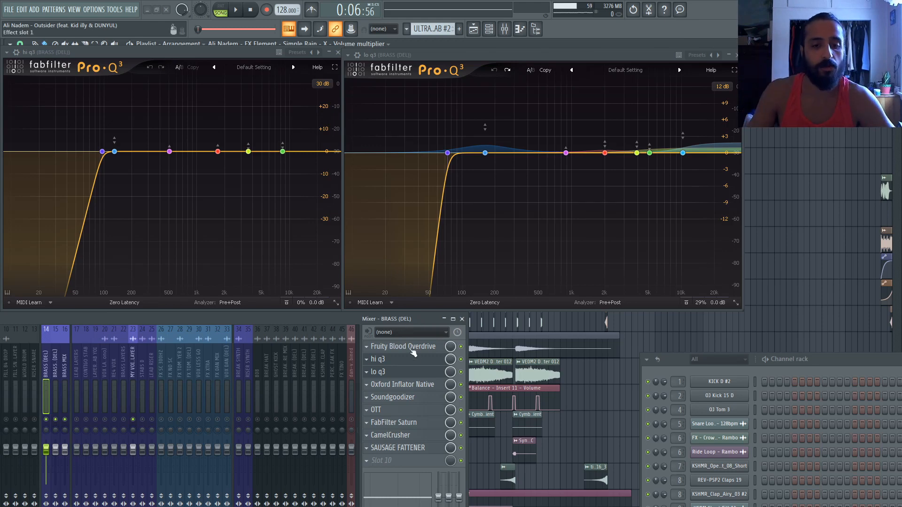
- Inspect the hi q3 and lo q3 equalizers of the BRASS (DEL) mixer track in turn and close their windows
click(418, 366)
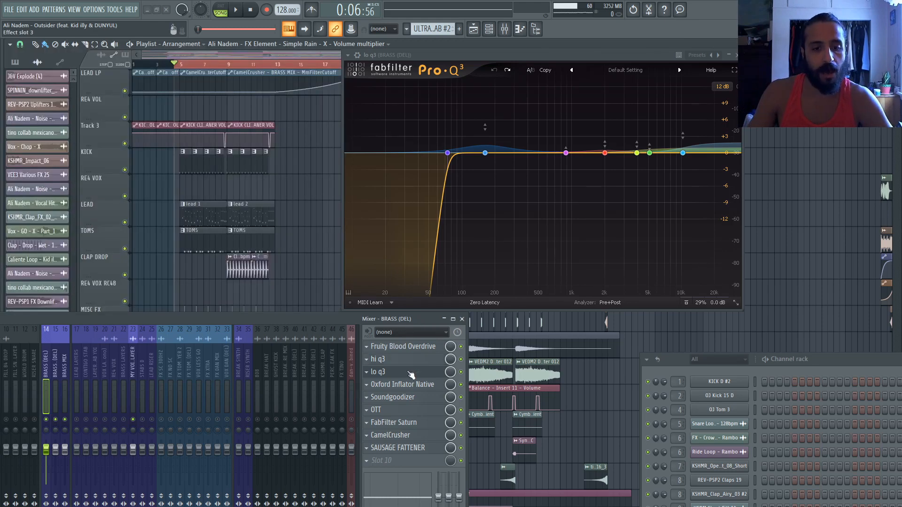
click(409, 374)
click(394, 362)
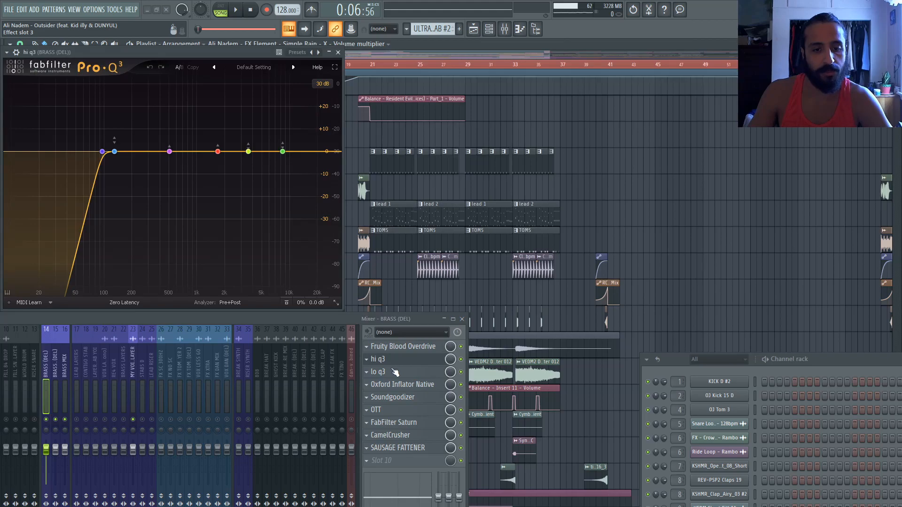
click(395, 371)
click(394, 372)
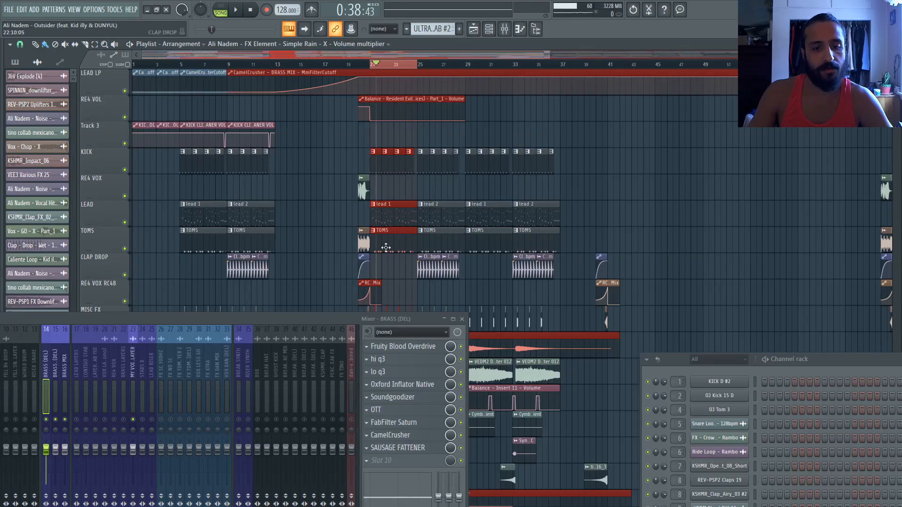
click(411, 360)
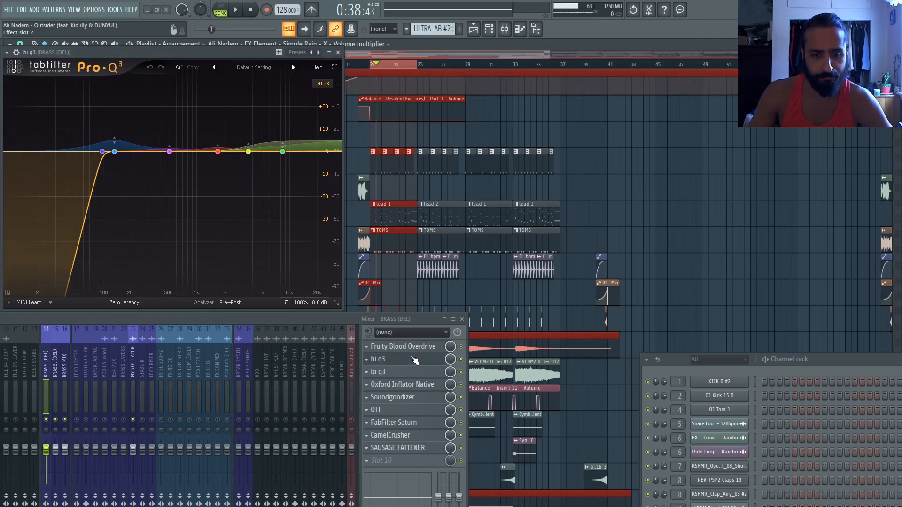
click(415, 360)
- Select bars 25 to 28 in the playlist and check the lo q3 equalizer and its mix level options
click(419, 65)
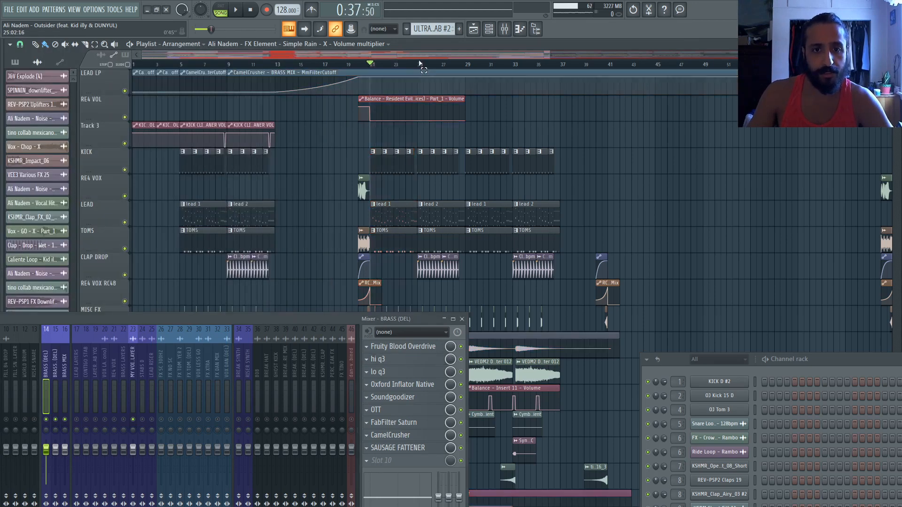
drag(419, 64, 465, 65)
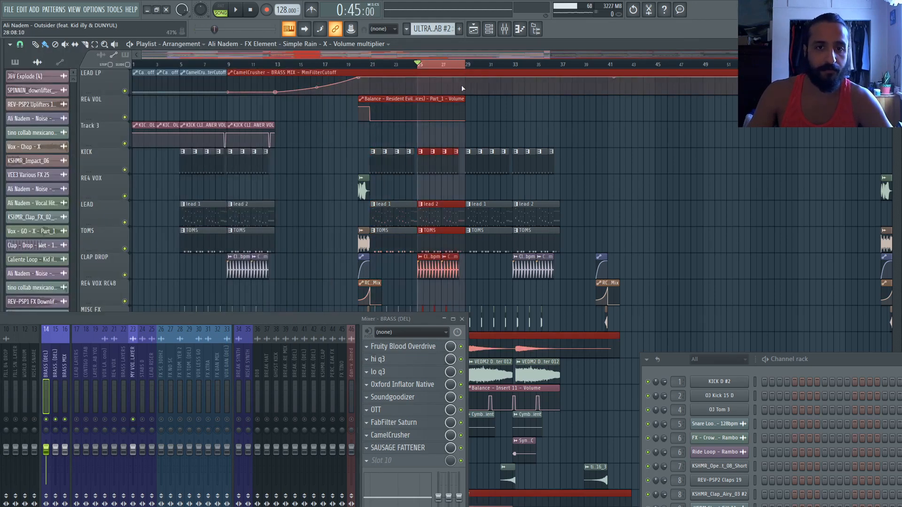
click(407, 372)
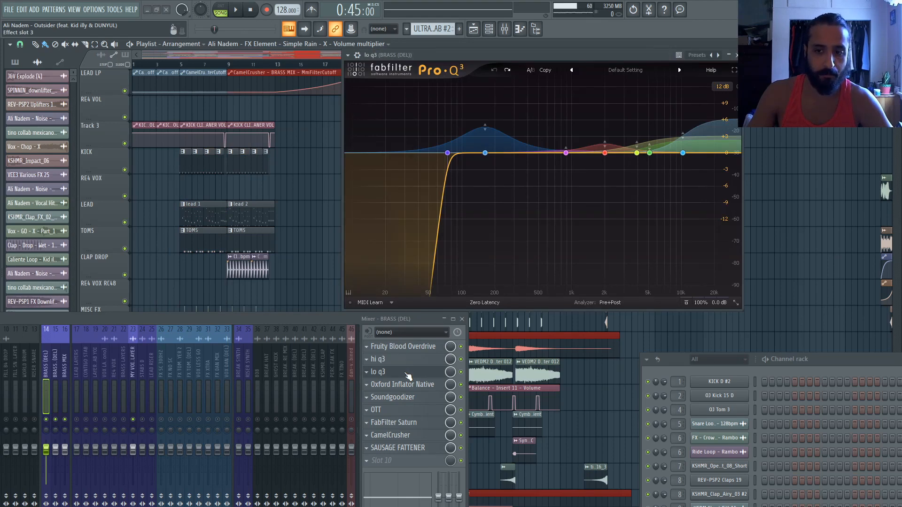
click(406, 374)
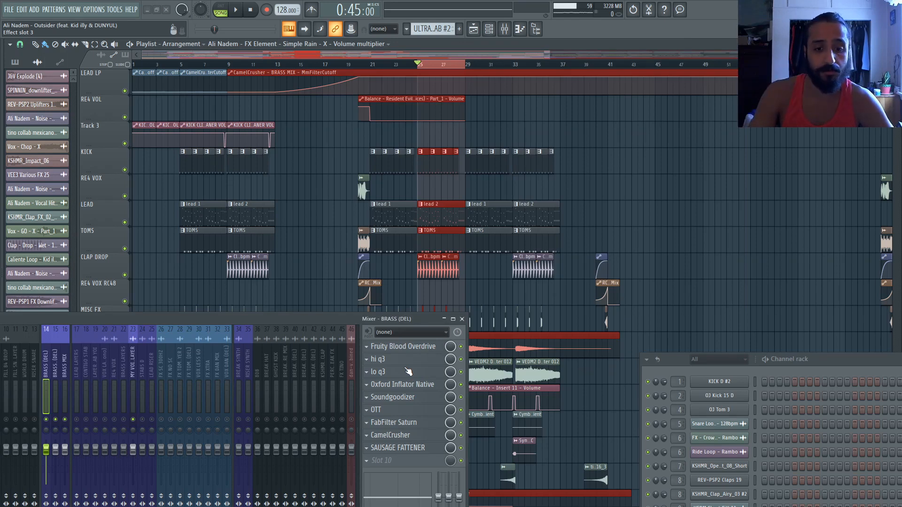
right_click(450, 373)
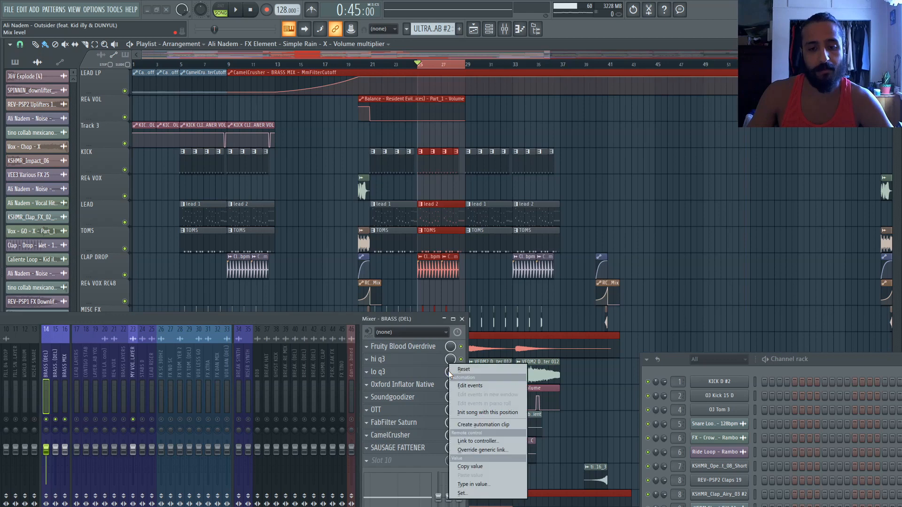
click(412, 319)
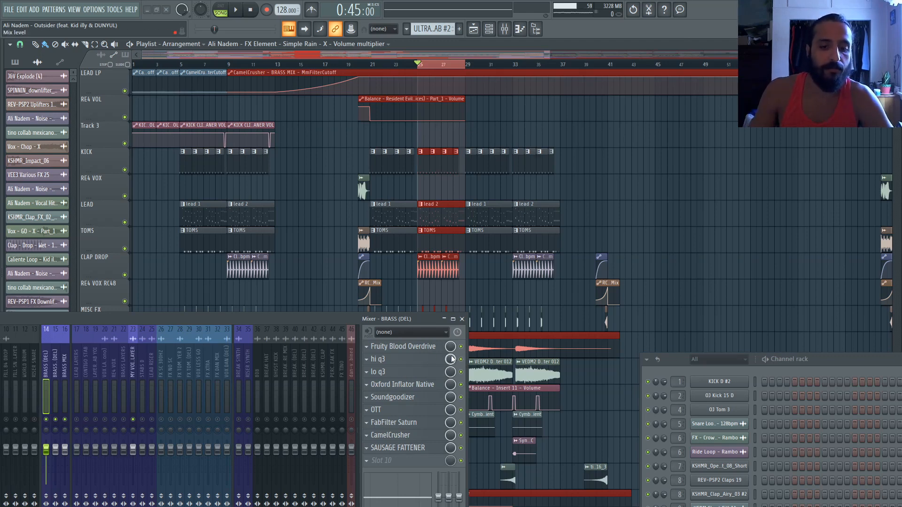
- Extend the playlist selection to bars 21 to 28 and open the hi q3 and lo q3 equalizers of the BRASS (DEL) track
click(373, 66)
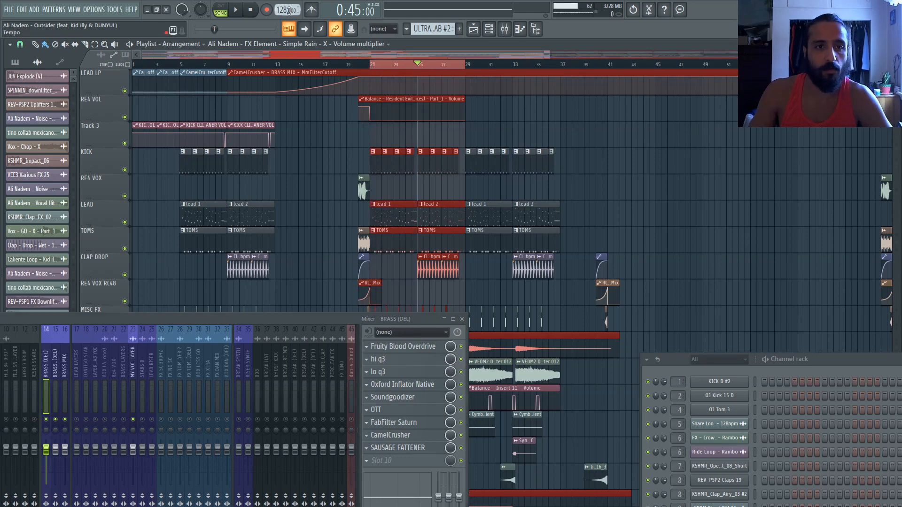
click(420, 362)
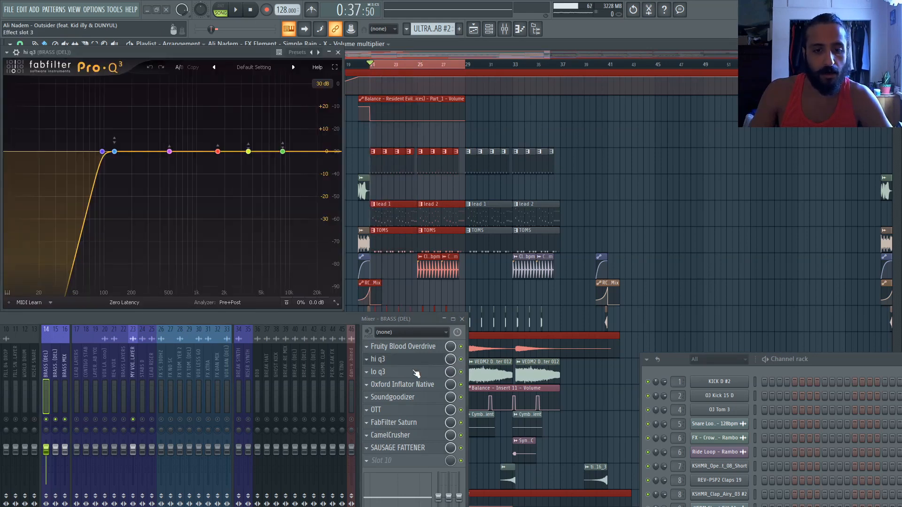
click(414, 374)
- Try raising the Gain Scale of the hi q3 equalizer up to 200% and undo the change
mouse_move(322, 304)
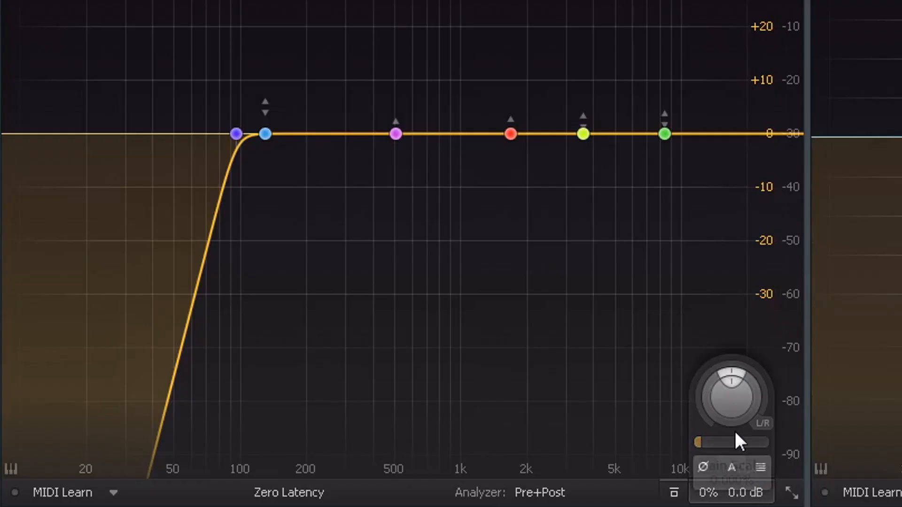
mouse_move(729, 443)
mouse_down()
mouse_move(901, 461)
mouse_move(689, 418)
mouse_move(901, 441)
mouse_move(785, 401)
mouse_move(757, 409)
mouse_up()
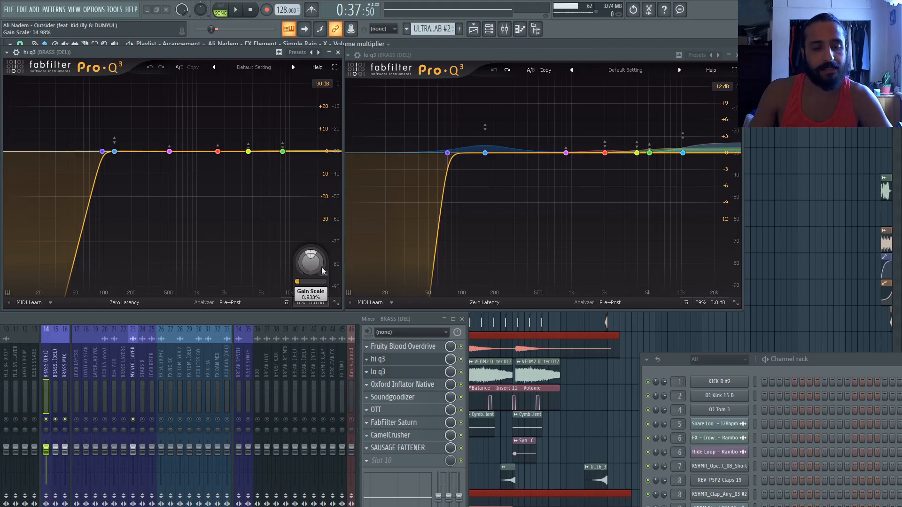
mouse_move(323, 271)
mouse_down()
mouse_move(441, 273)
mouse_move(329, 261)
mouse_move(396, 263)
mouse_up()
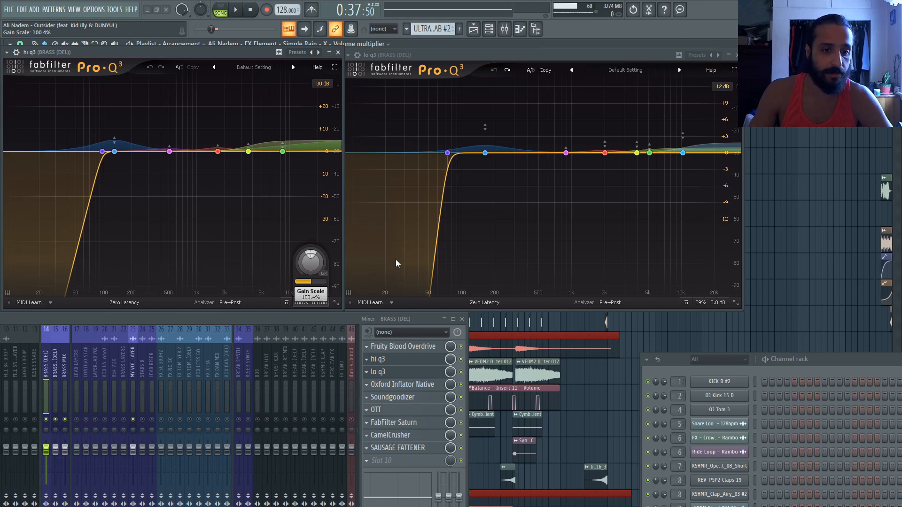
drag(396, 260, 627, 276)
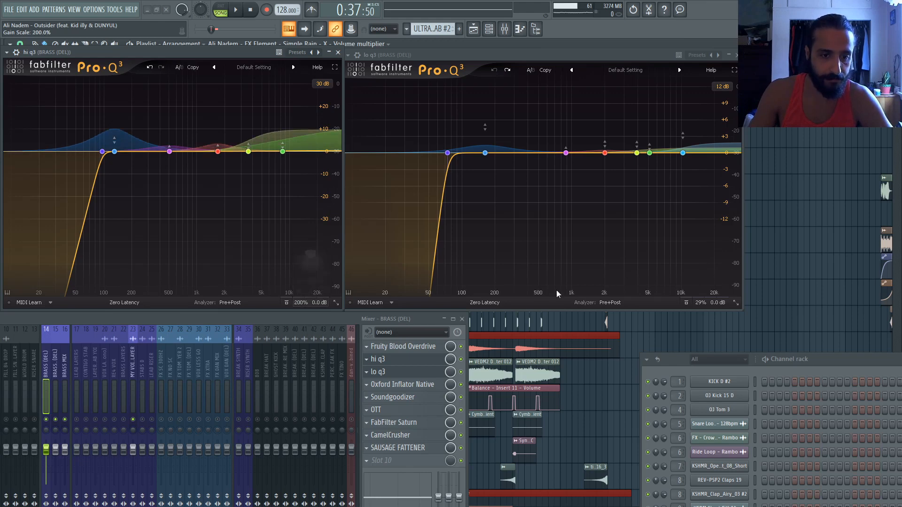
click(149, 68)
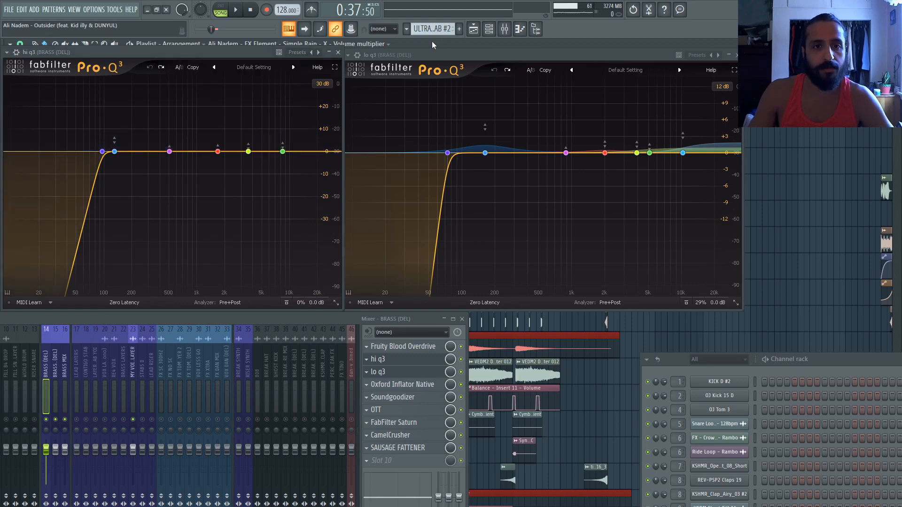
- Play the selected section to observe the hi q3 equalizer's gain scale automation, and stop playback
key(space)
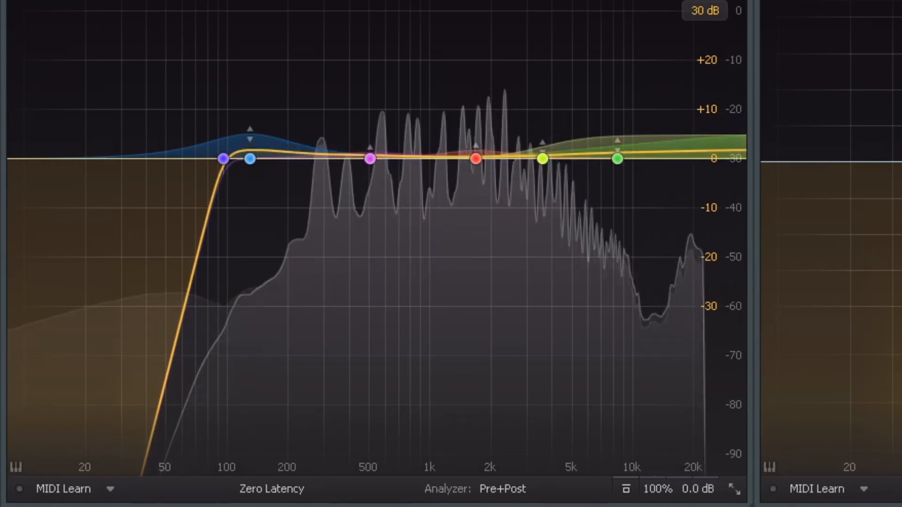
key(space)
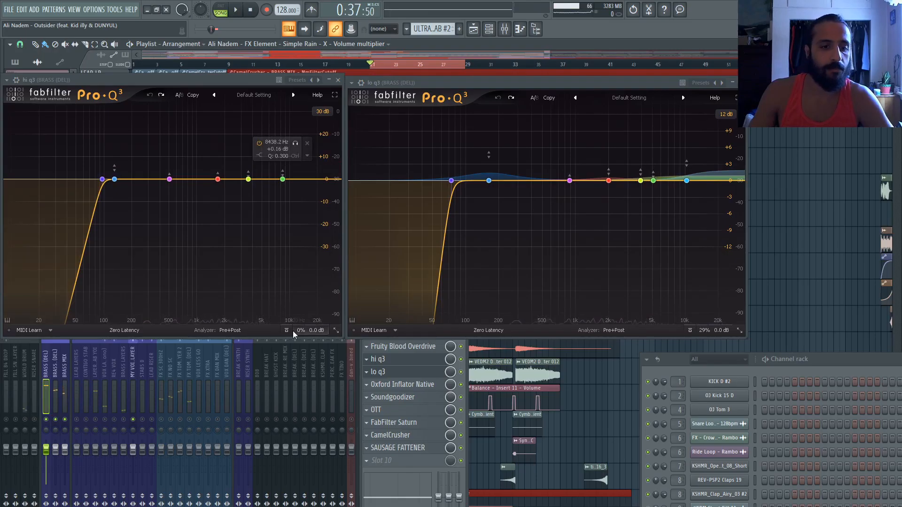
- Try the hi q3 equalizer's Gain Scale at about 137% and return it to 0%
mouse_move(659, 489)
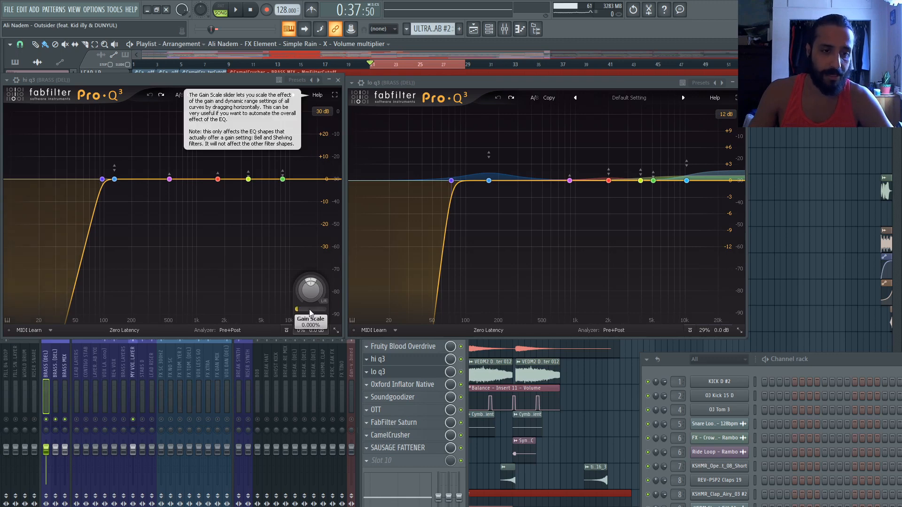
click(310, 310)
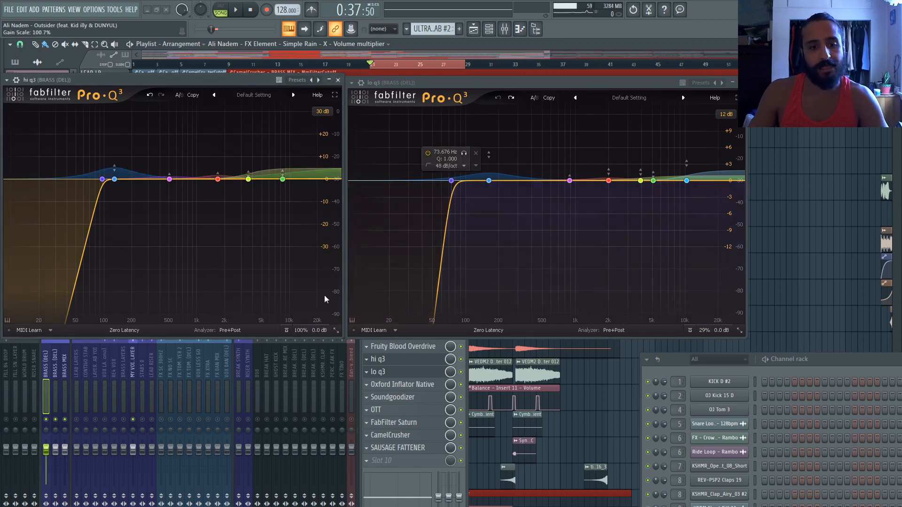
mouse_move(308, 331)
drag(311, 309, 379, 325)
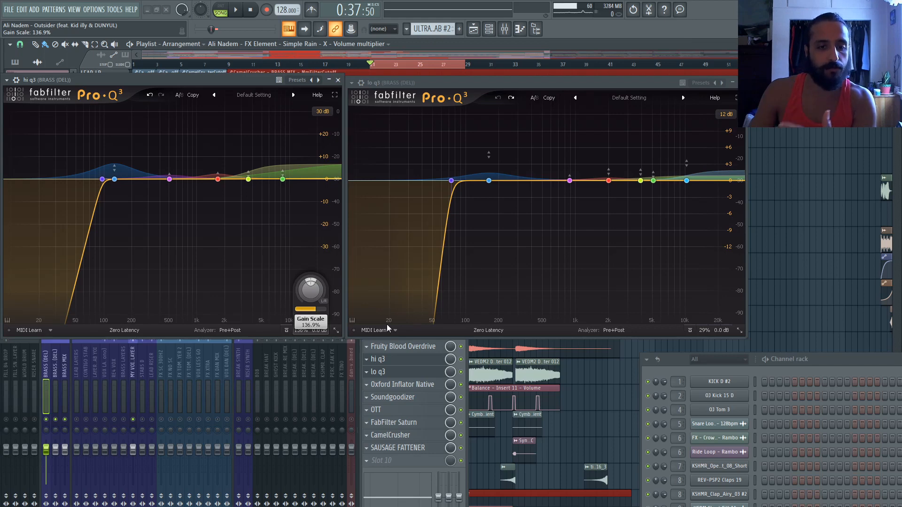
drag(388, 324, 291, 181)
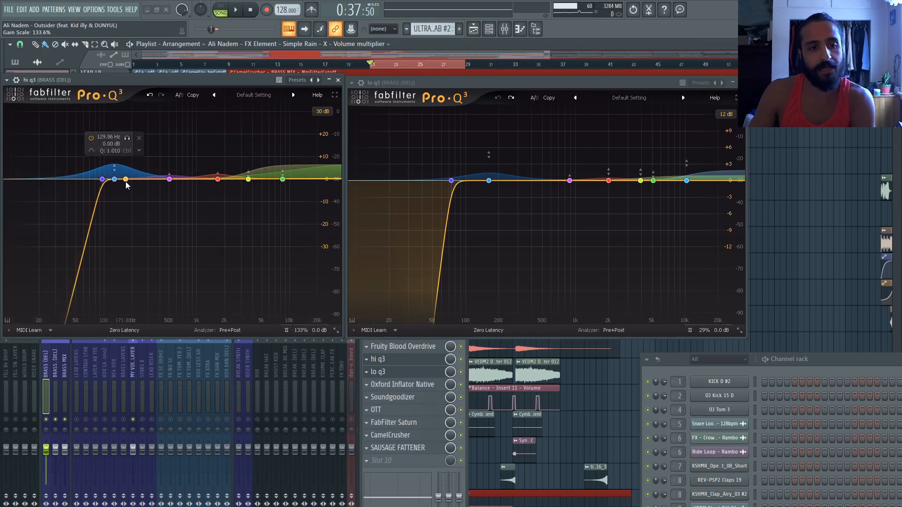
drag(126, 183, 155, 183)
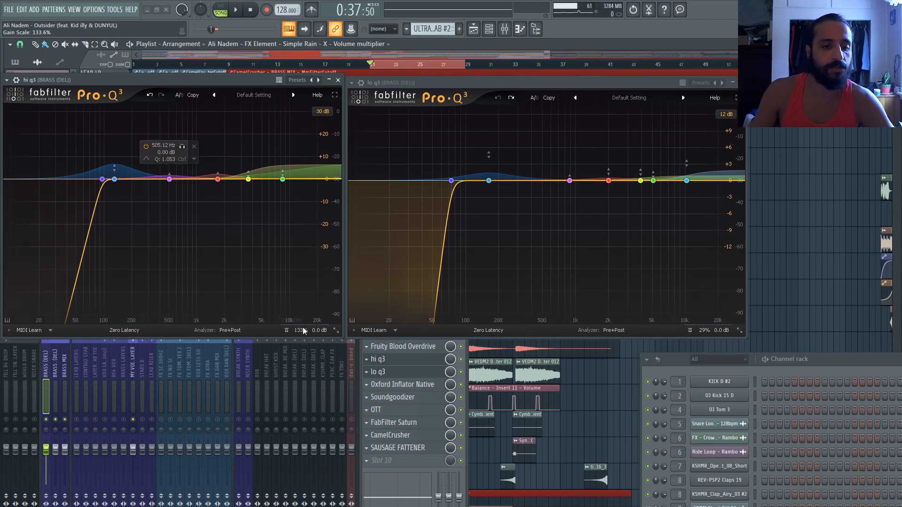
drag(303, 330, 201, 310)
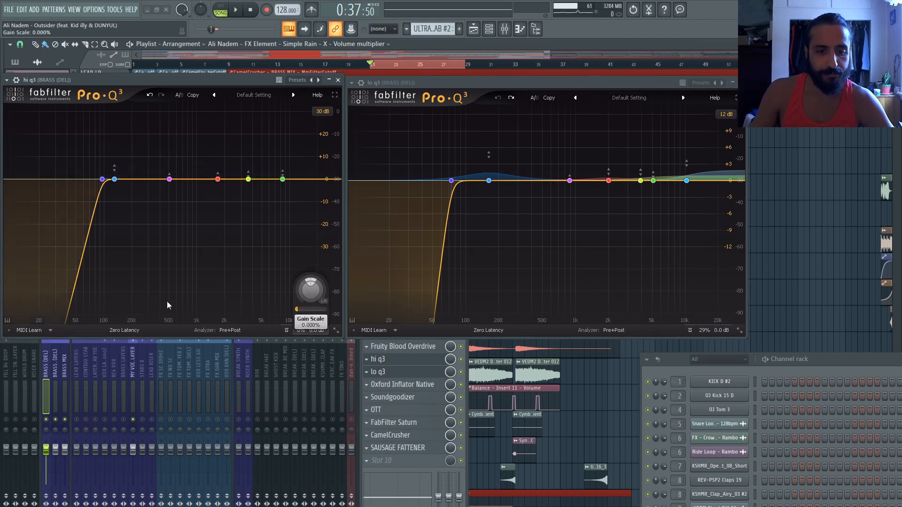
- Bypass the hi q3 and lo q3 equalizers on the BRASS (DEL) track and play the selected section without them
click(463, 371)
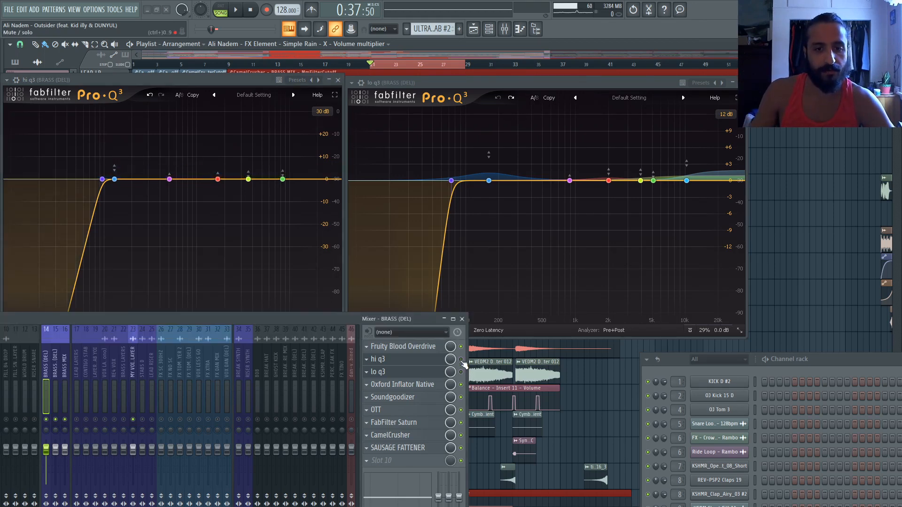
click(238, 78)
key(space)
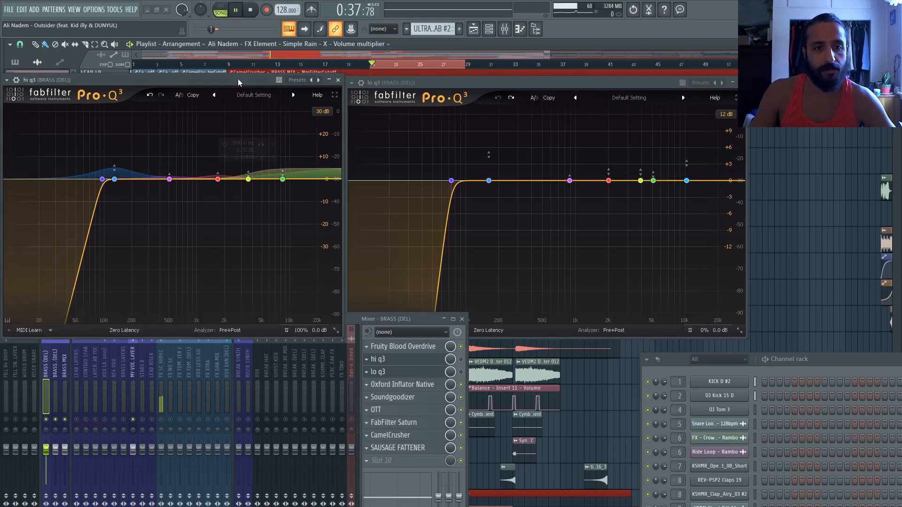
click(253, 10)
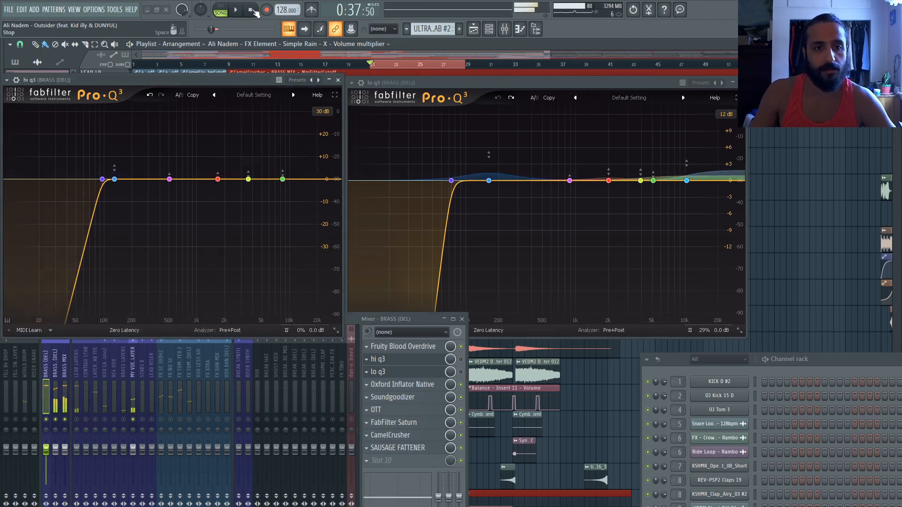
- Re-enable the hi q3 equalizer only, move the mixer clear of the equalizer windows and play the selected section
click(464, 364)
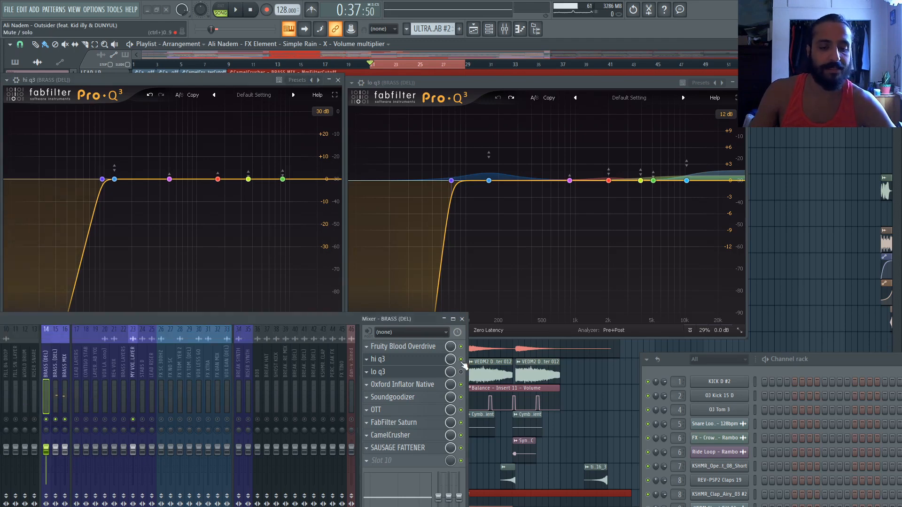
drag(428, 320, 423, 352)
key(space)
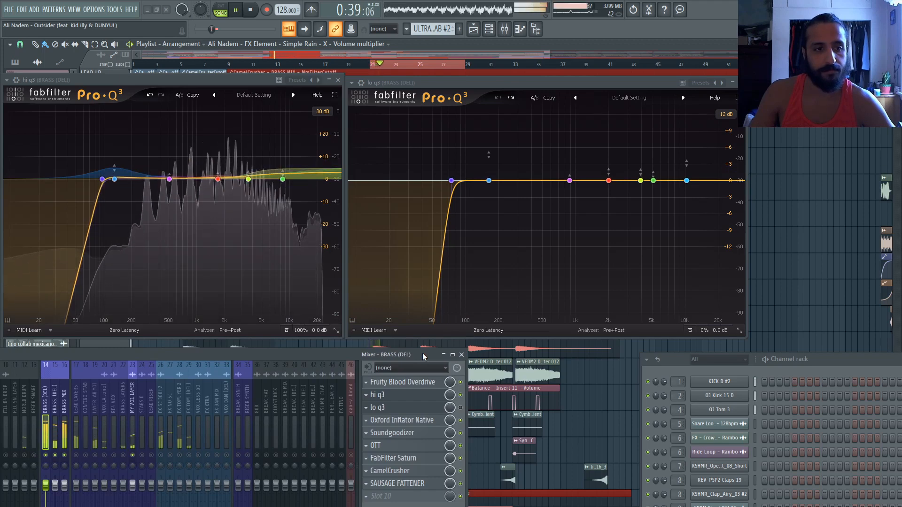
key(space)
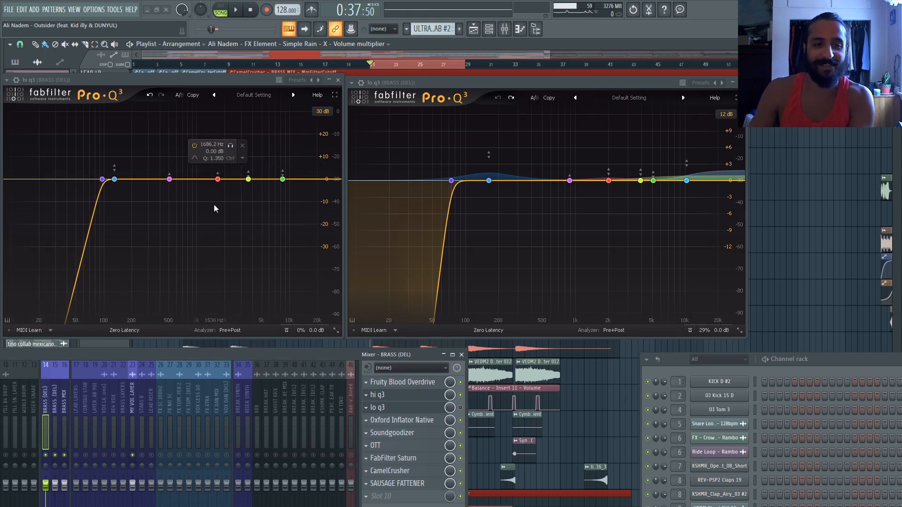
- Try raising the hi q3 equalizer's Gain Scale slightly, to about 2%
double_click(295, 180)
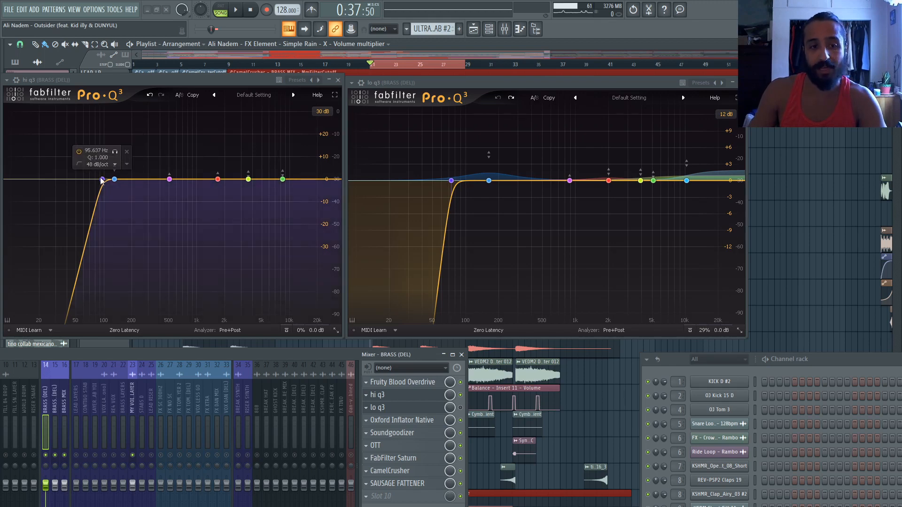
drag(301, 331, 308, 308)
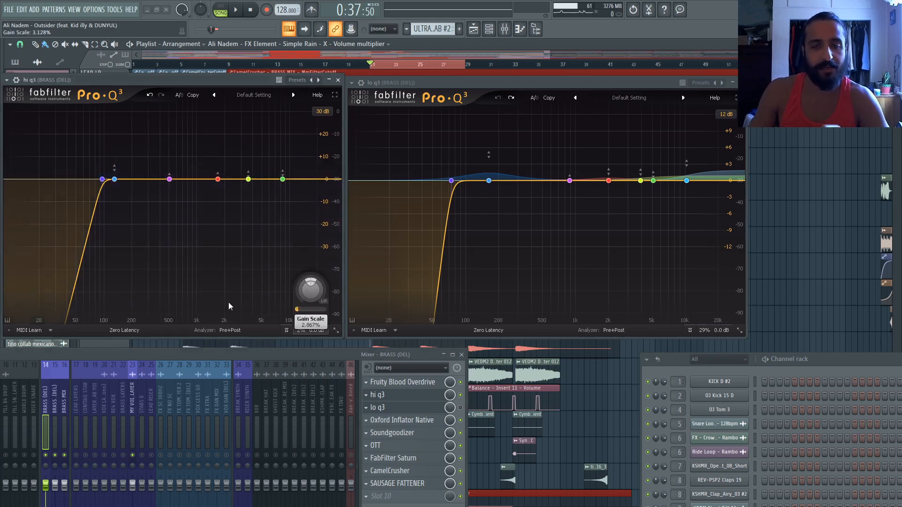
drag(229, 303, 227, 302)
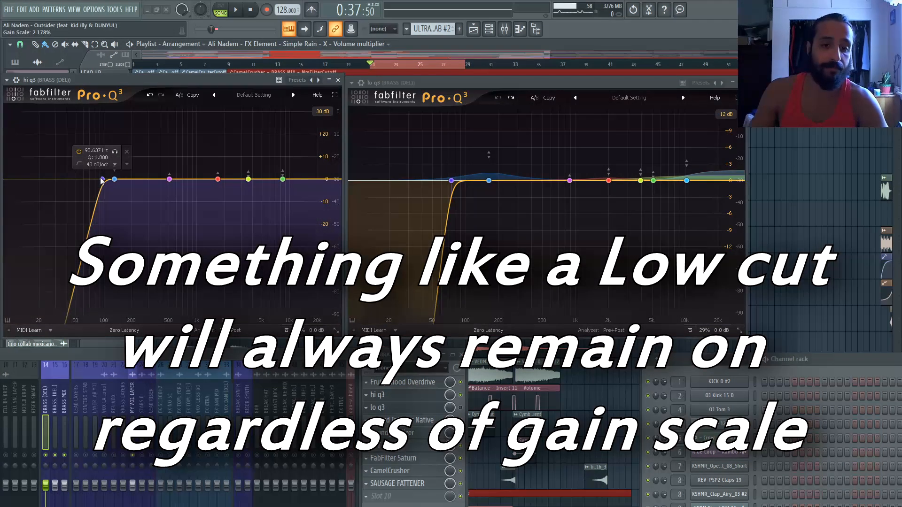
- Play the selected section with both the hi q3 and lo q3 equalizers active, and stop playback
click(417, 68)
click(236, 10)
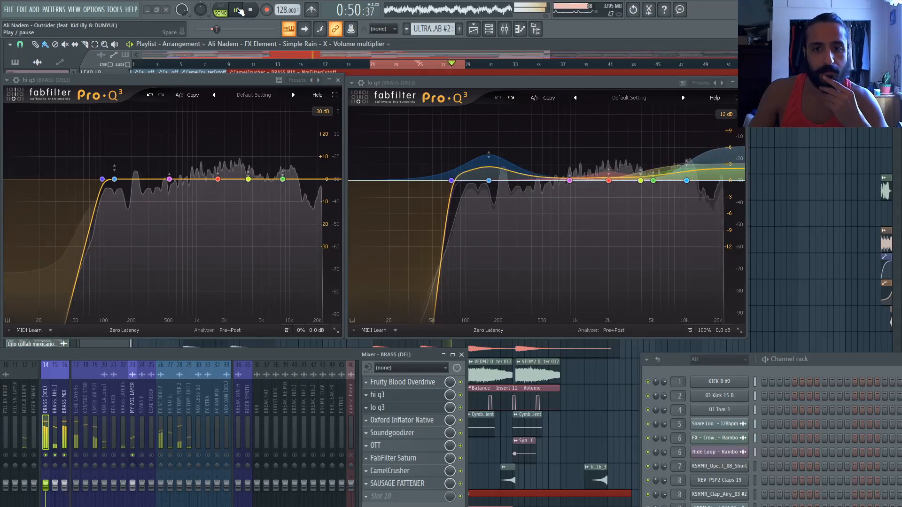
click(237, 10)
click(251, 9)
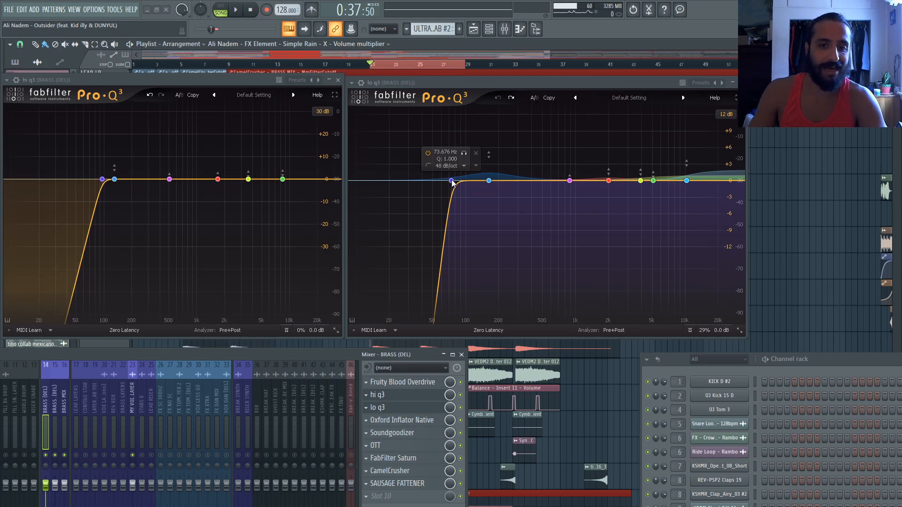
- Try the lo q3 low cut at about 762 Hz and about 9330 Hz during playback, stop, and undo both moves
drag(452, 183, 565, 189)
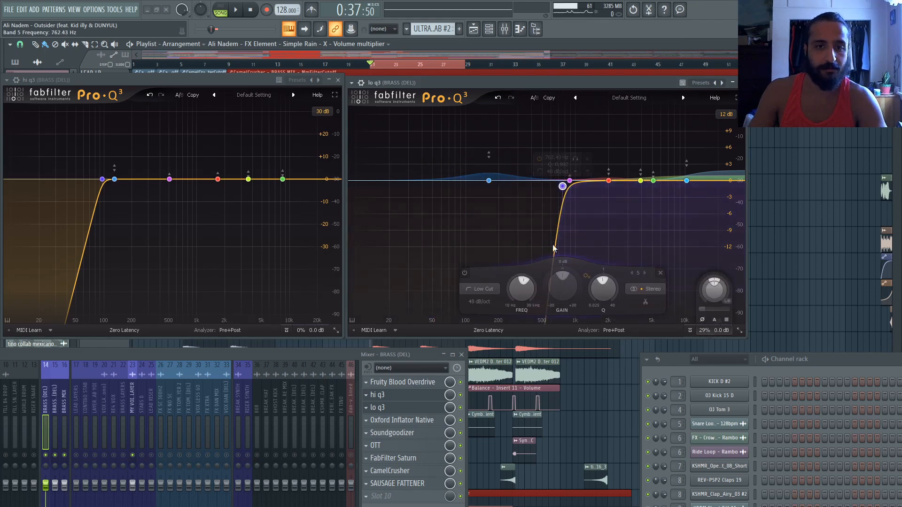
click(242, 10)
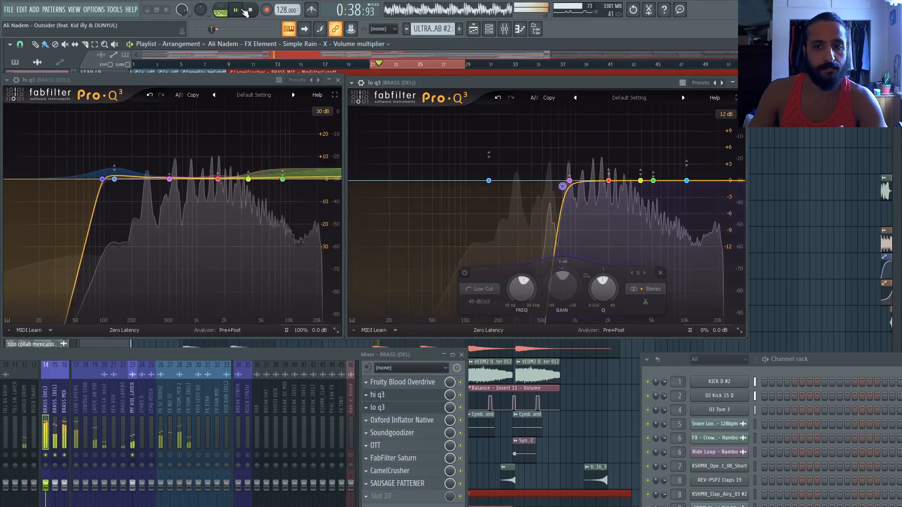
drag(564, 186, 682, 191)
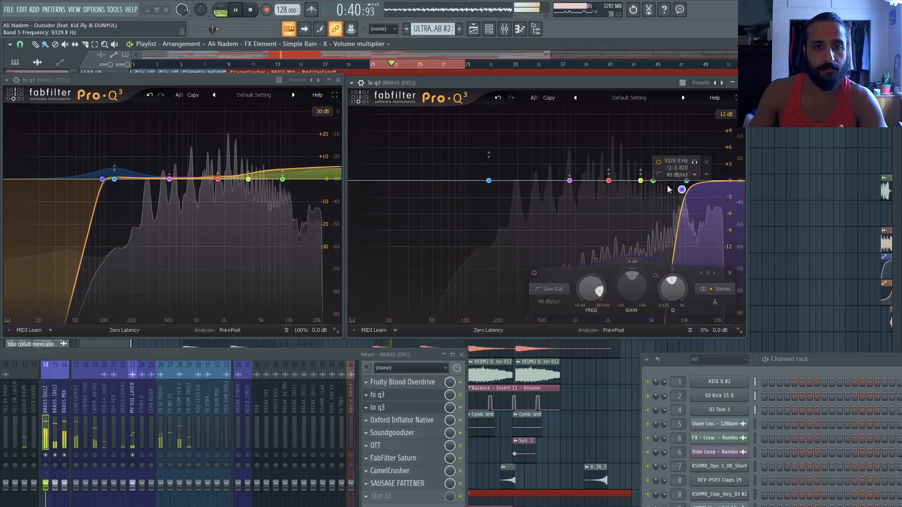
click(251, 10)
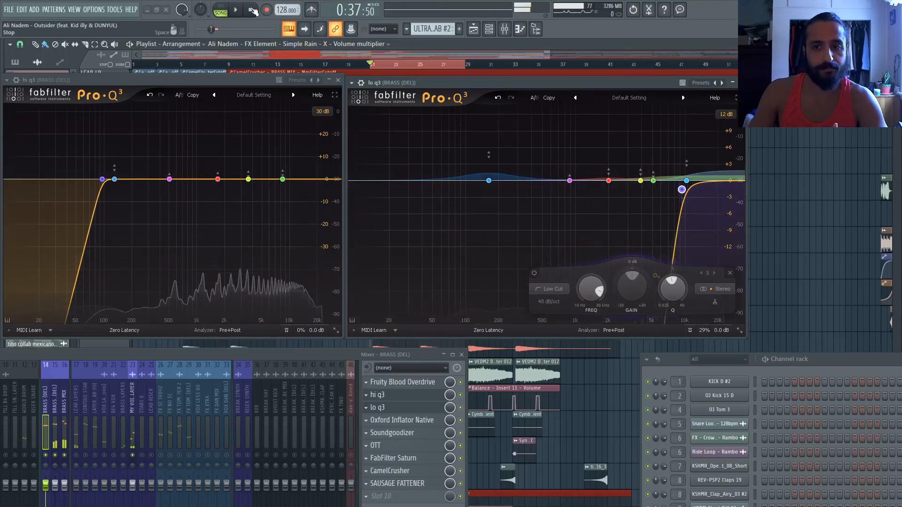
click(498, 97)
click(497, 97)
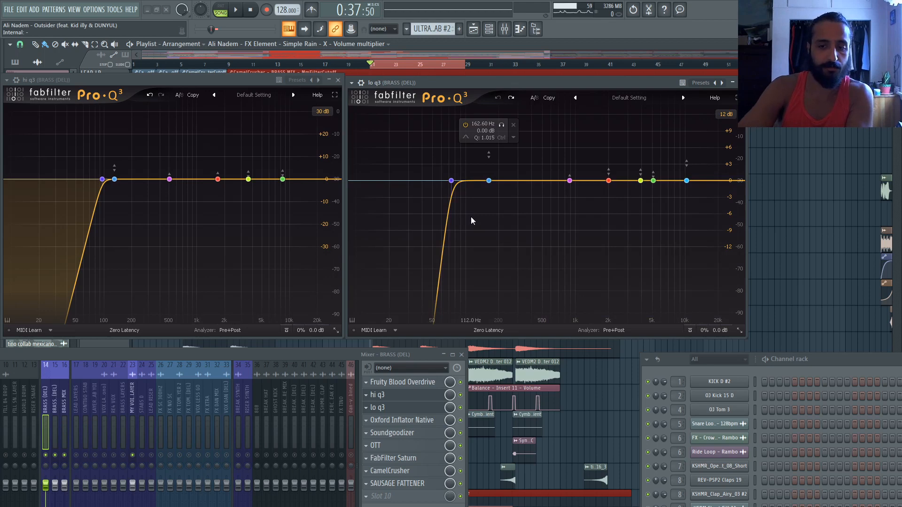
- Try the lo q3 equalizer's Gain Scale at about 2%, 62% and 71%, and undo the change
mouse_move(712, 310)
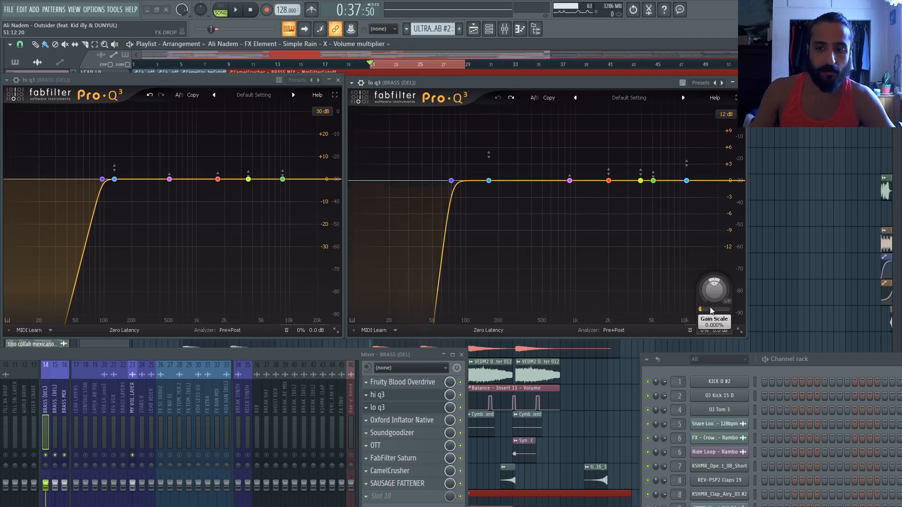
mouse_move(716, 311)
mouse_down()
mouse_move(796, 311)
mouse_move(701, 306)
mouse_move(759, 303)
mouse_move(770, 305)
mouse_move(698, 309)
mouse_up()
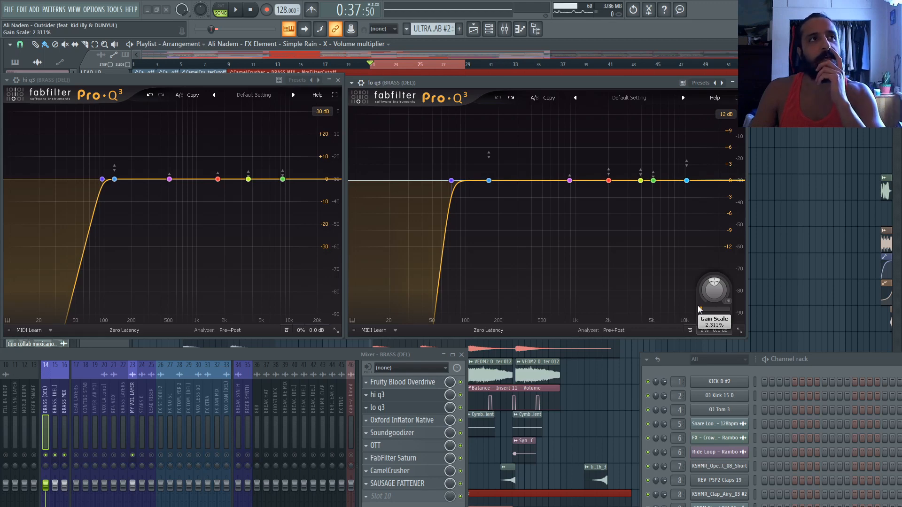
drag(699, 309, 735, 308)
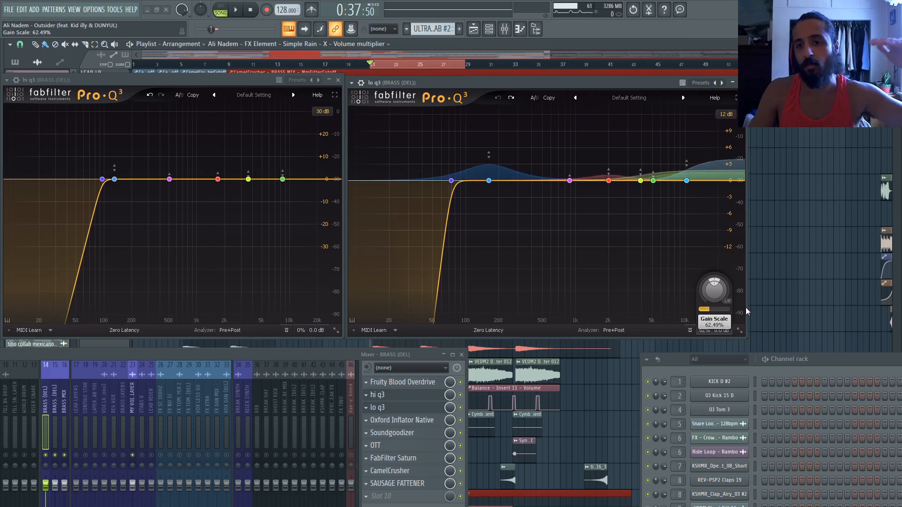
drag(747, 307, 749, 307)
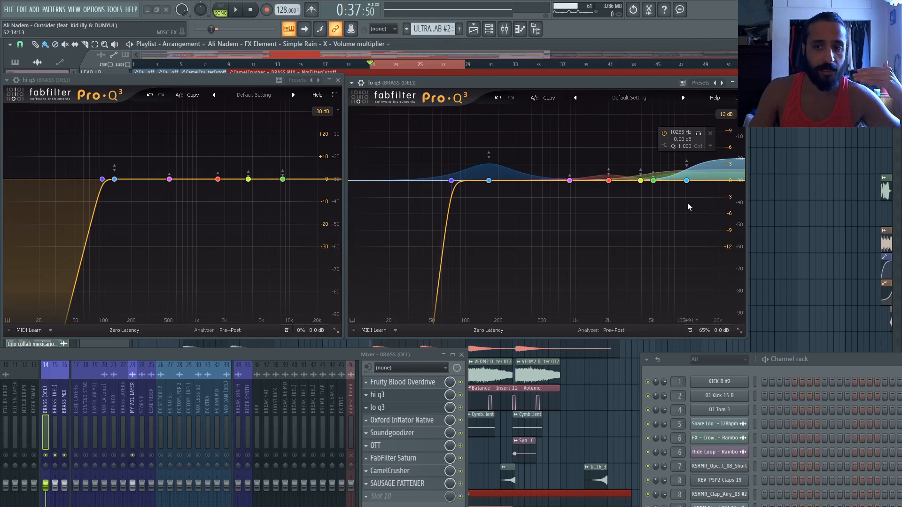
mouse_move(706, 324)
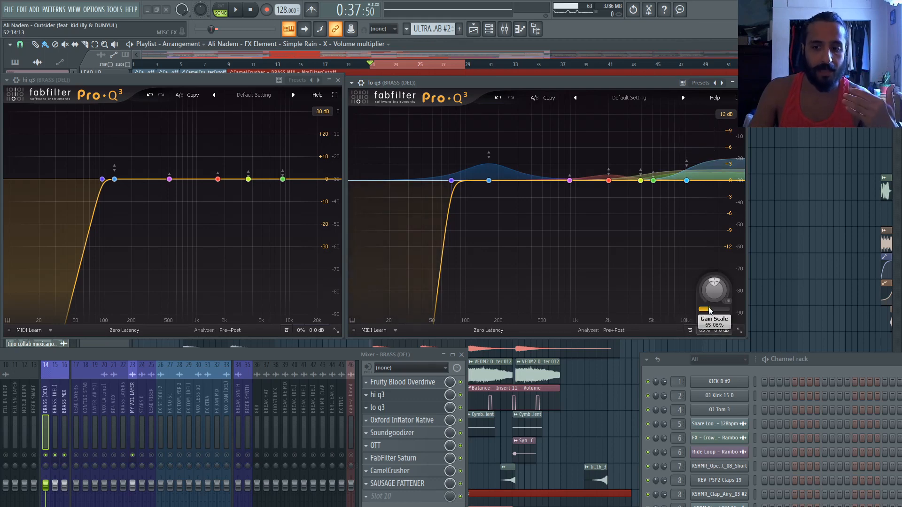
drag(710, 312, 790, 306)
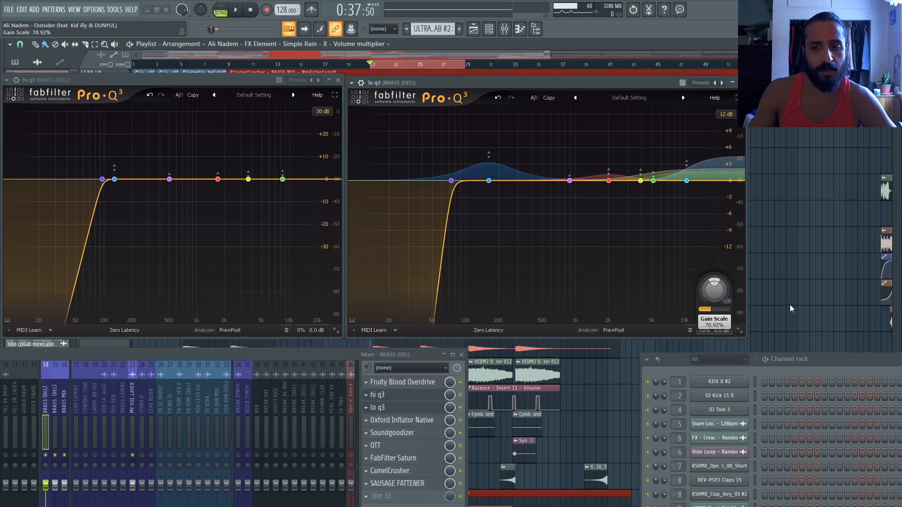
click(498, 98)
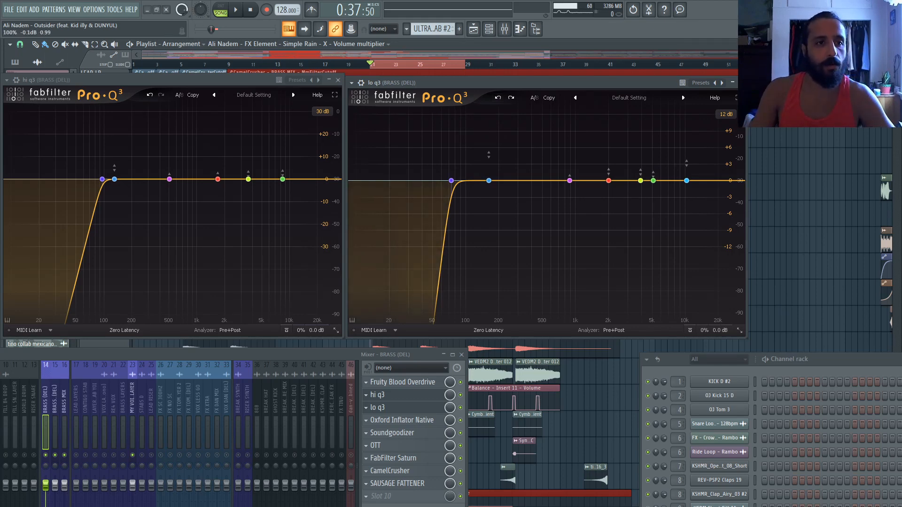
- Play through the selected section to watch the Gain Scale automation of both equalizers, and stop playback
click(238, 11)
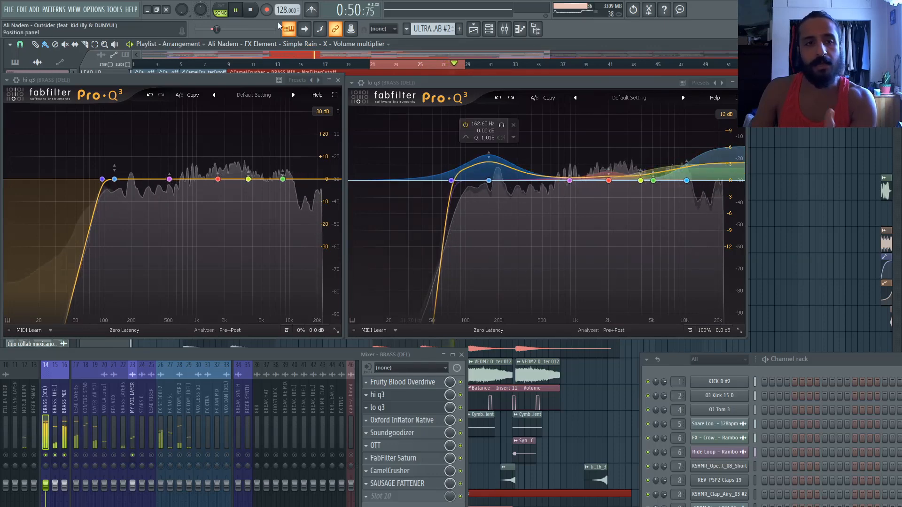
click(251, 10)
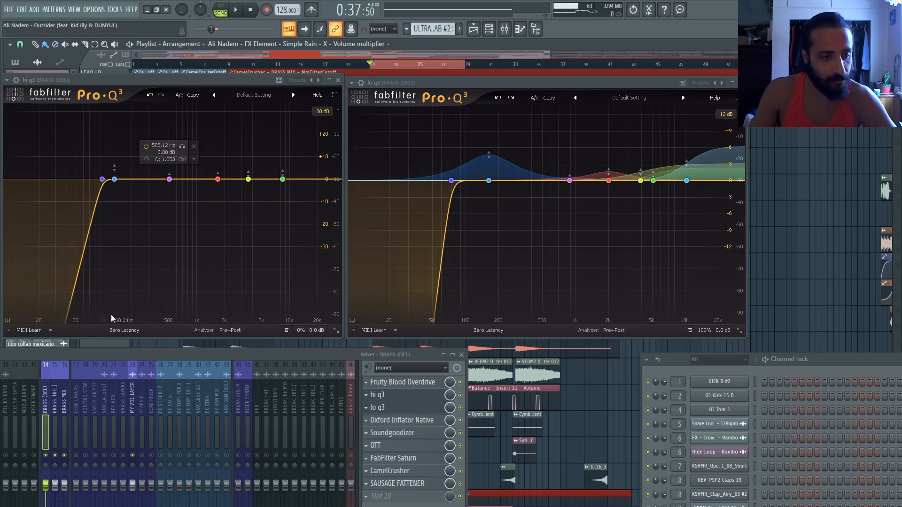
- Compare the effect chains of the BRASS WET and BRASS MIX mixer tracks with BRASS (DEL), ending on BRASS (DEL)
click(50, 387)
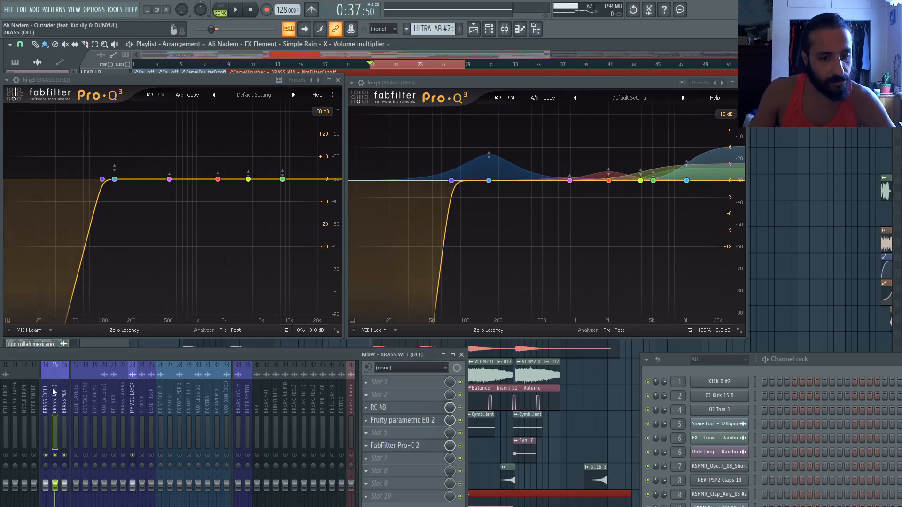
click(46, 387)
click(52, 390)
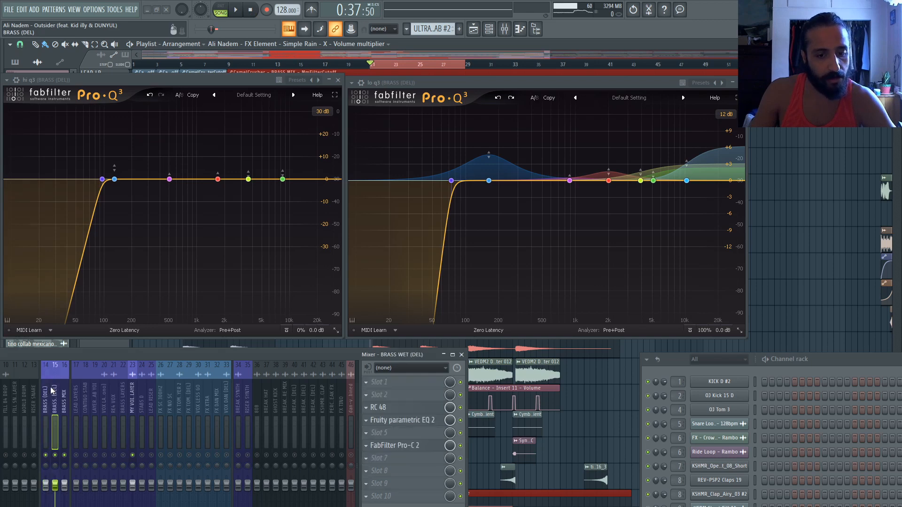
click(62, 386)
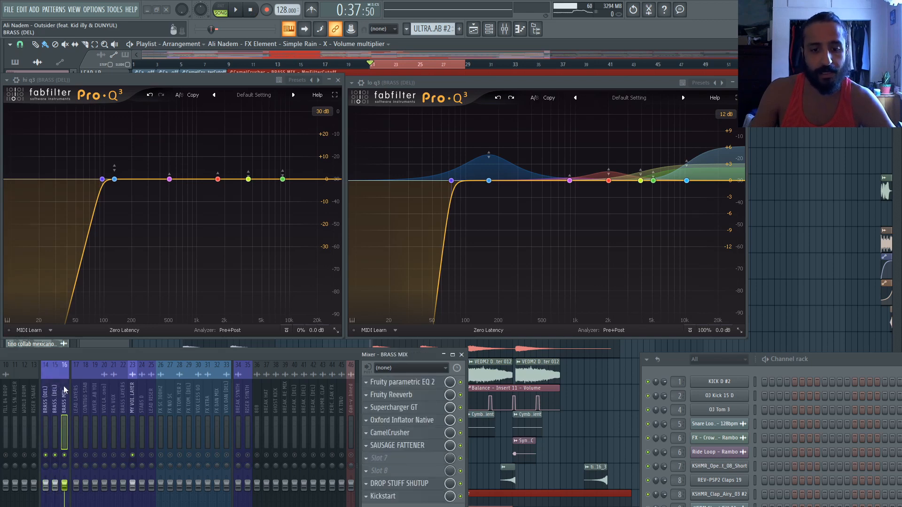
click(48, 385)
click(63, 384)
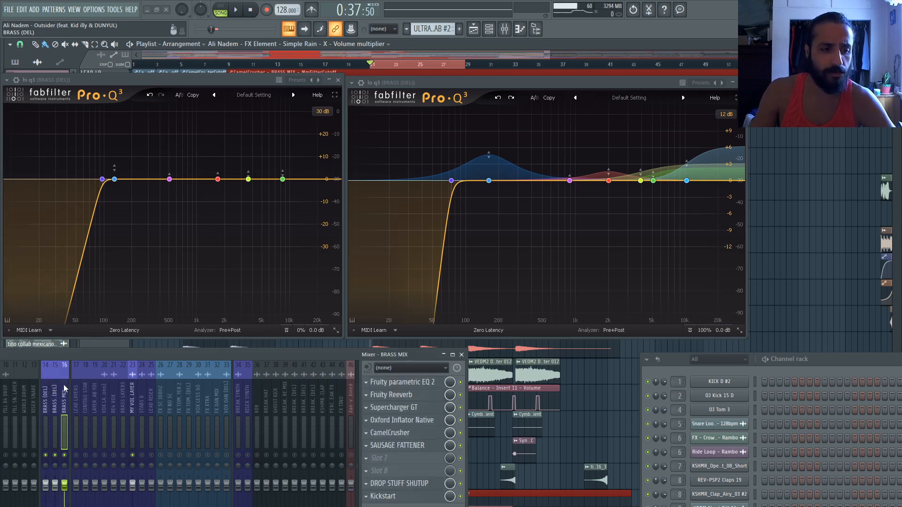
click(46, 386)
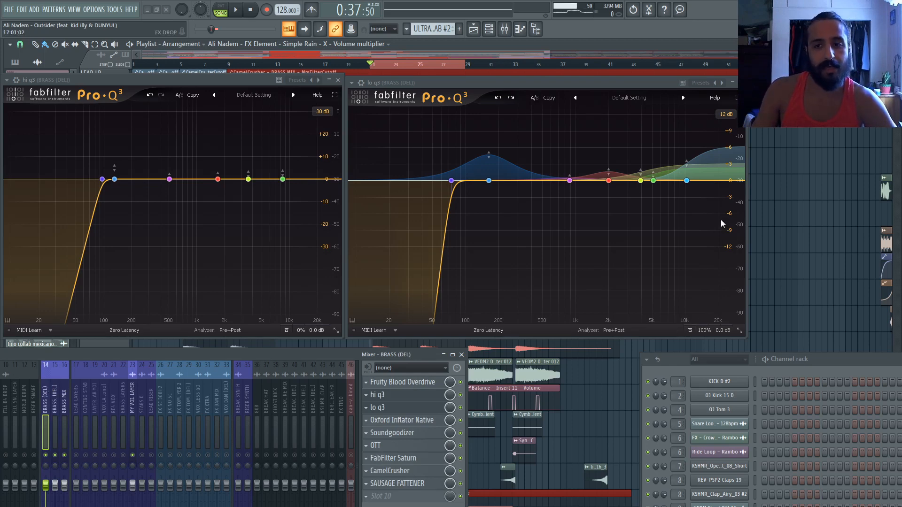
- Add a bell band to hi q3, set its Gain Scale to 100%, and boost the band about 27 dB near 858 Hz
click(625, 181)
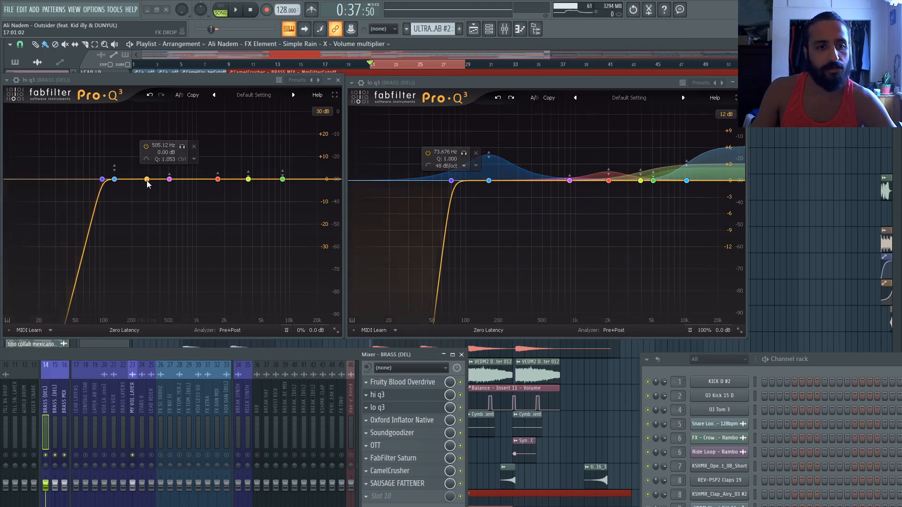
drag(152, 179, 151, 168)
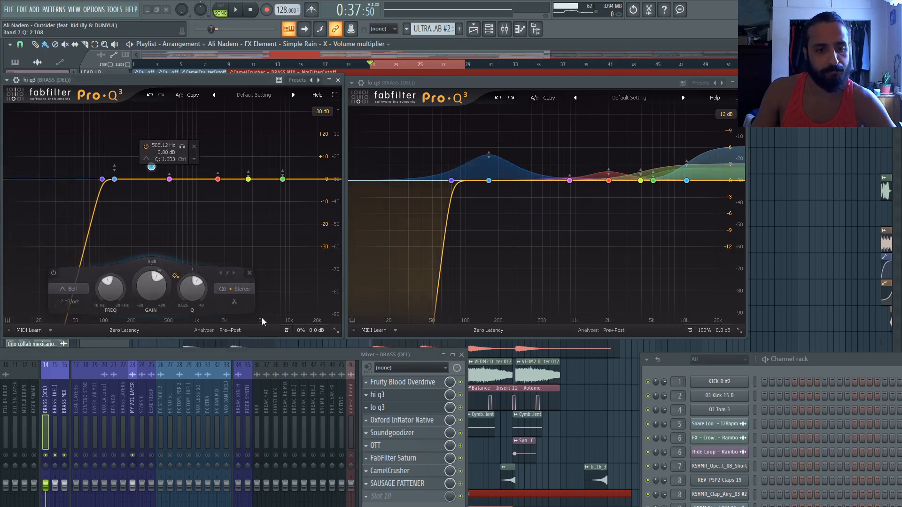
mouse_move(308, 331)
double_click(304, 311)
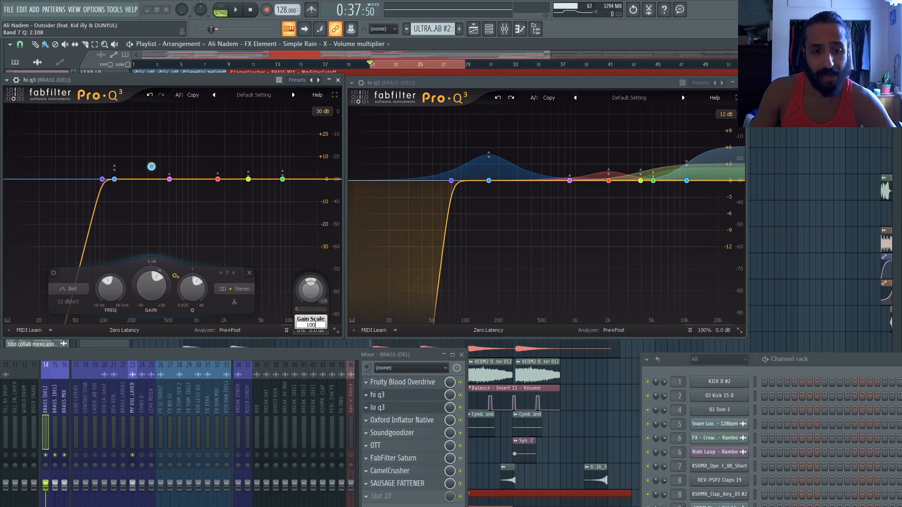
key(Return)
drag(152, 170, 193, 121)
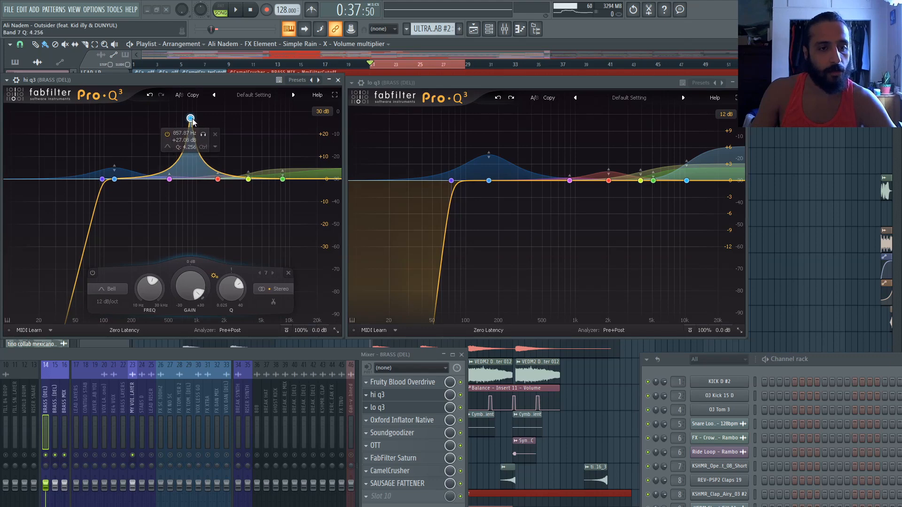
- Play the selected section with the boosted bell band, lower hi q3's Gain Scale to 0% during playback, and stop
click(236, 10)
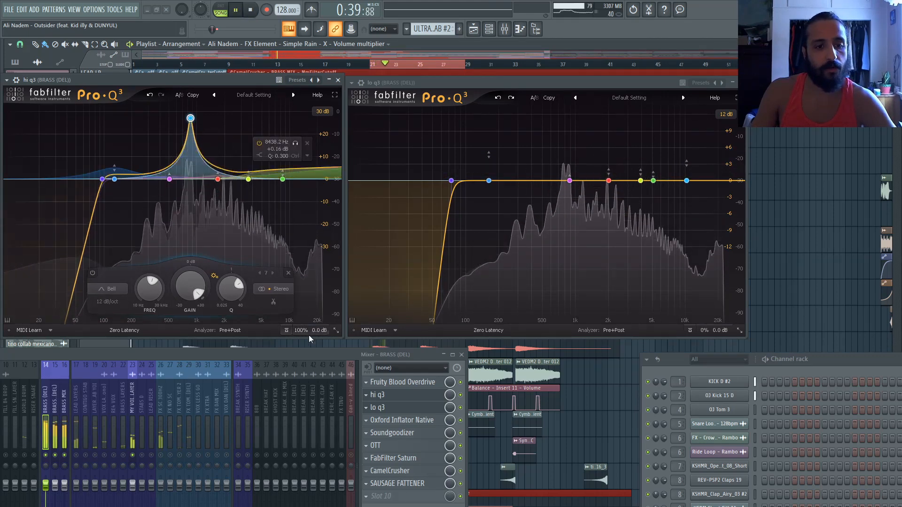
mouse_move(308, 331)
drag(306, 312, 193, 307)
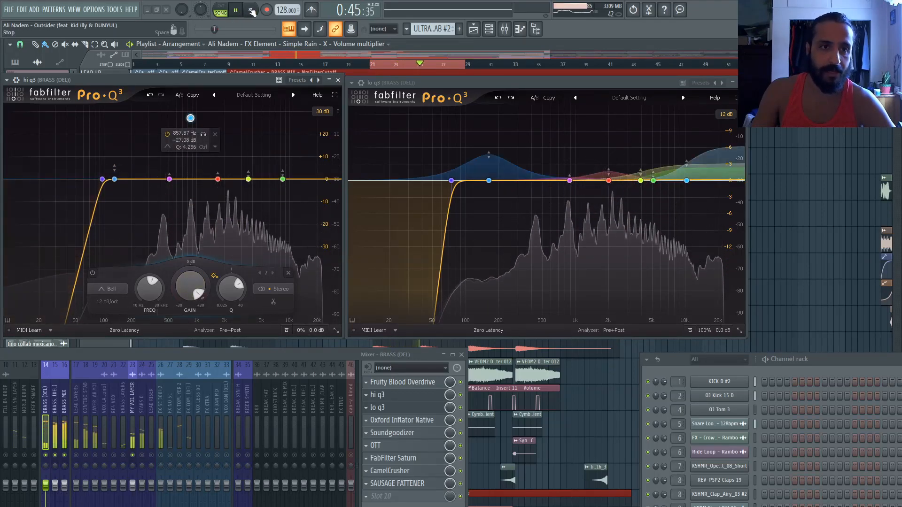
key(space)
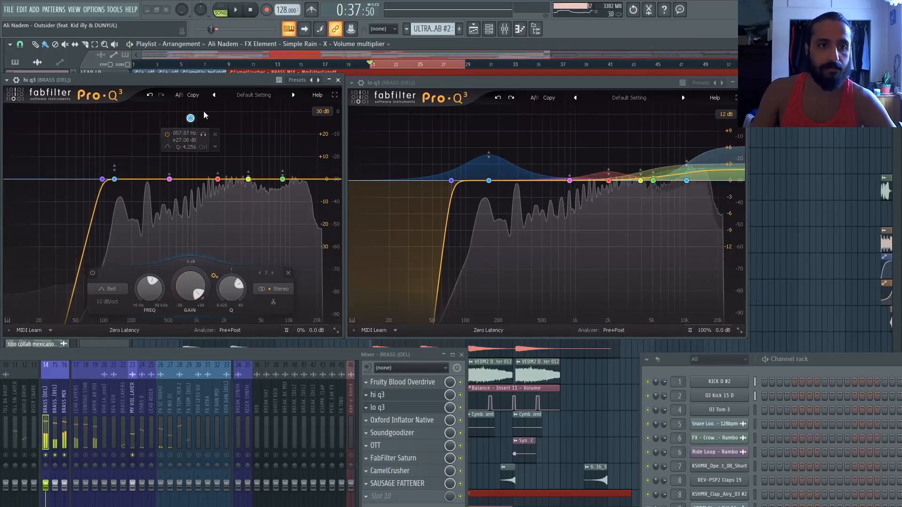
- Look through the filter shapes available for the added hi q3 bell band, and delete the band
right_click(190, 118)
mouse_move(217, 158)
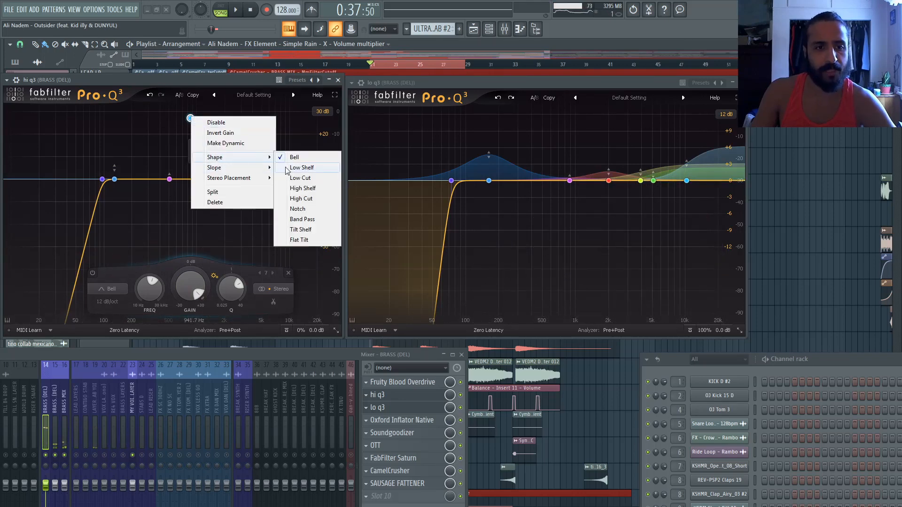
click(219, 79)
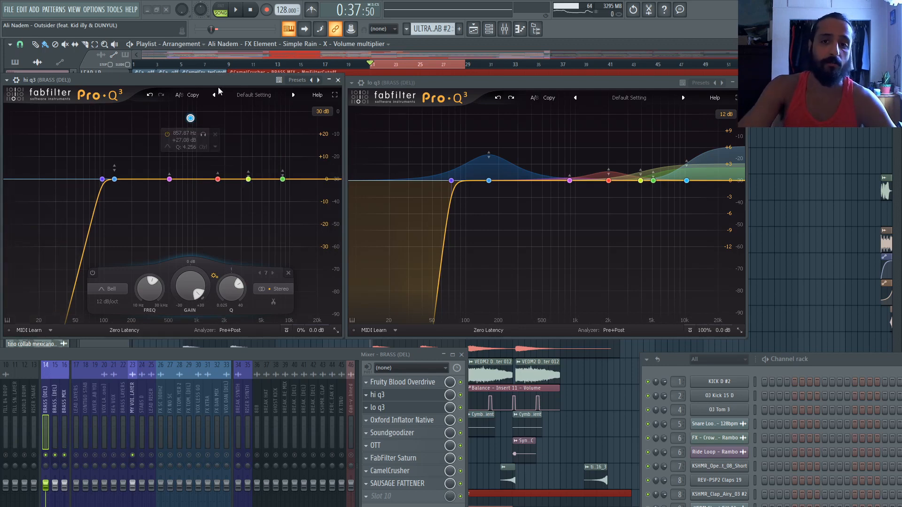
right_click(190, 119)
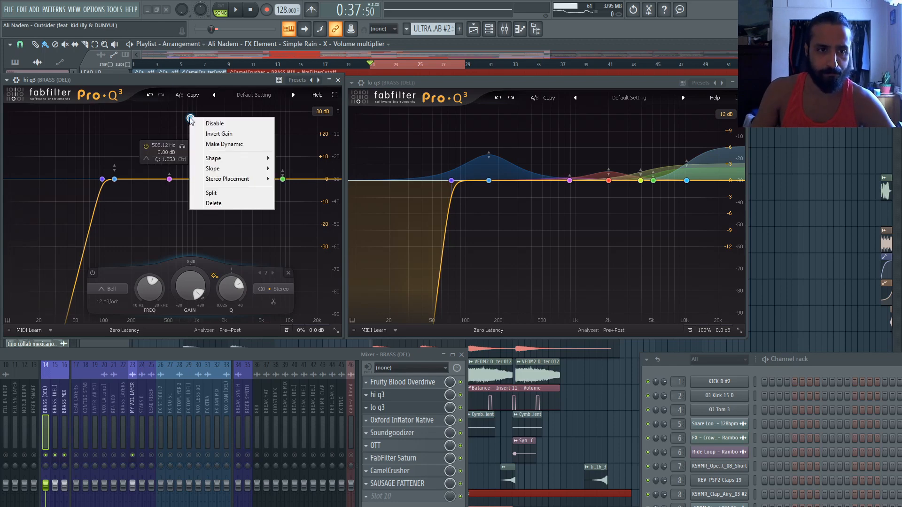
click(213, 203)
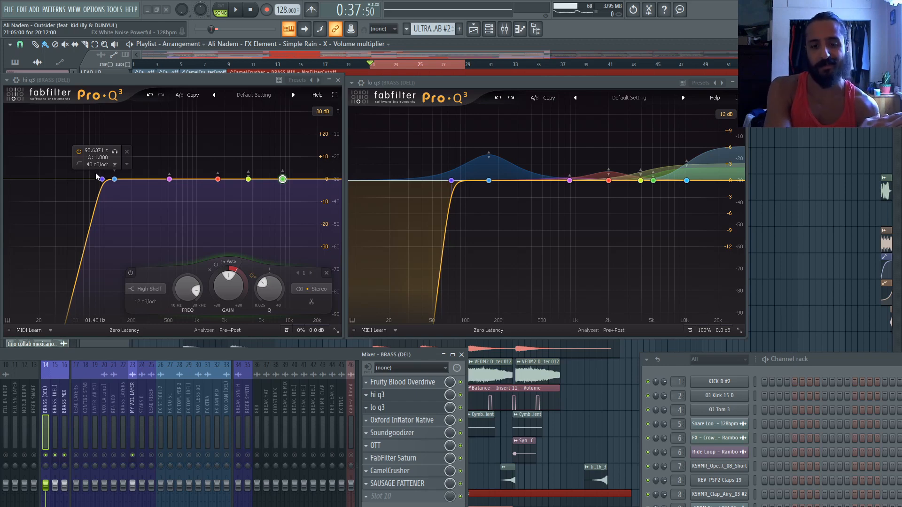
- Remove the lo q3 and hi q3 equalizers from the BRASS (DEL) effect slots
click(367, 408)
mouse_move(389, 296)
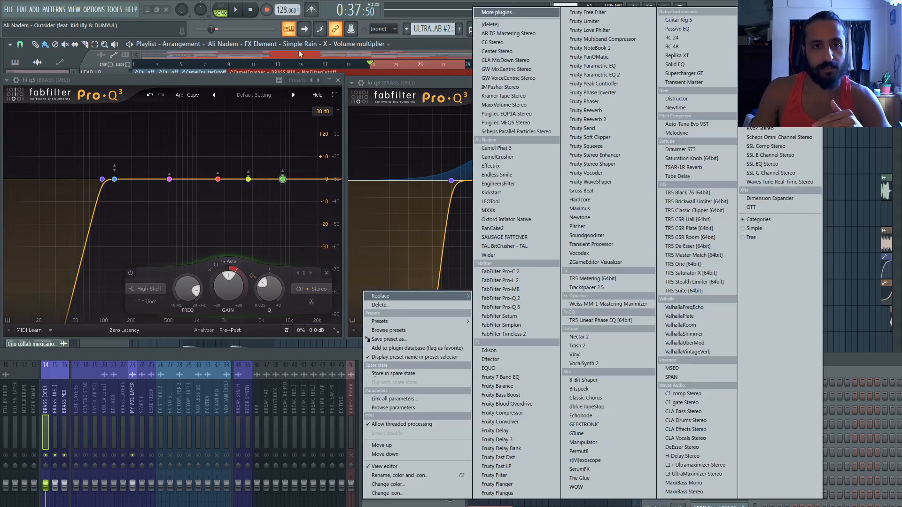
click(521, 24)
click(368, 396)
mouse_move(418, 296)
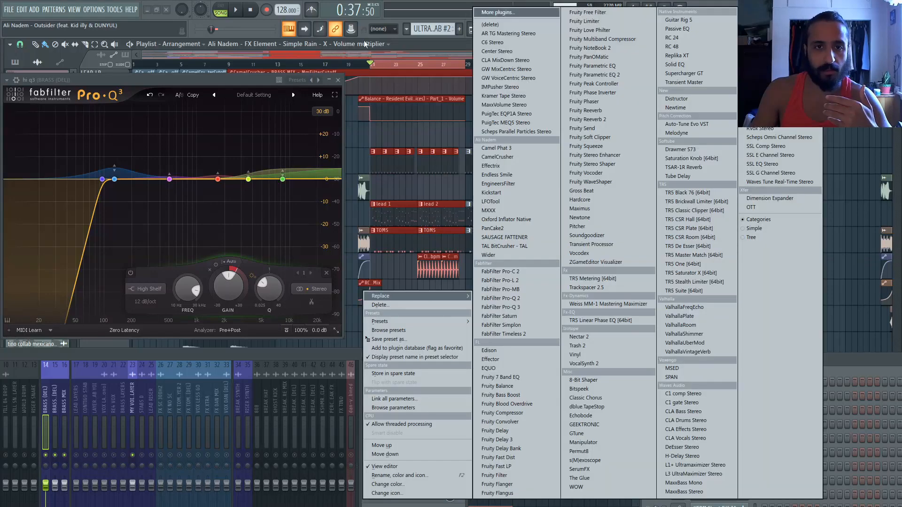
click(493, 25)
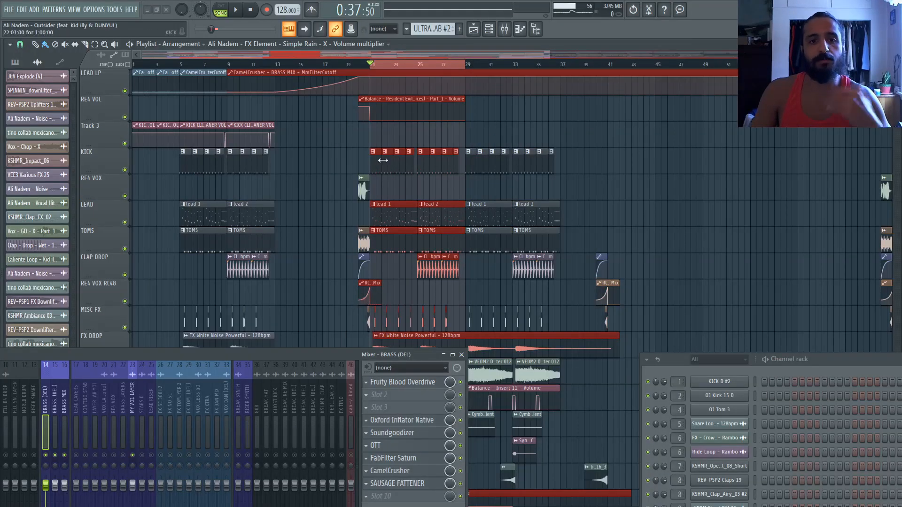
- Select bars 21 to 29 in the playlist and load FabFilter Pro-Q 3 into slot 2 of BRASS (DEL)
drag(373, 63, 466, 70)
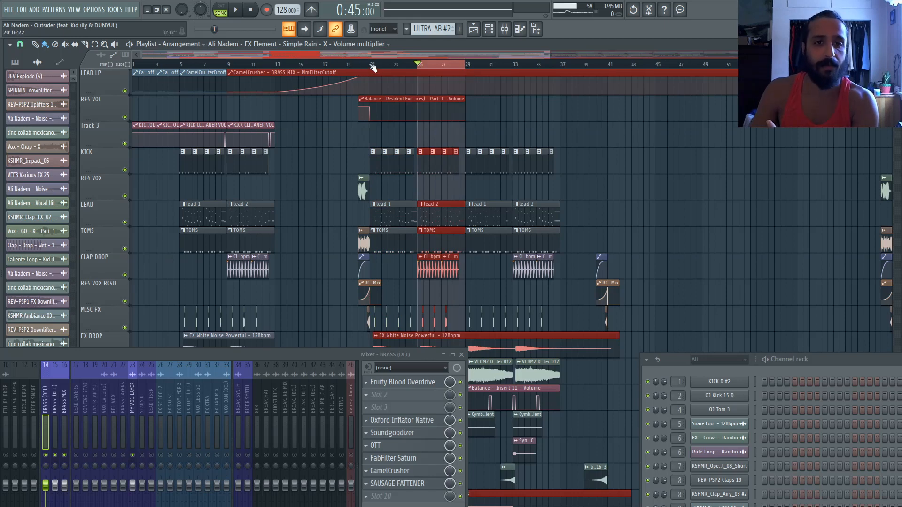
drag(372, 68, 465, 67)
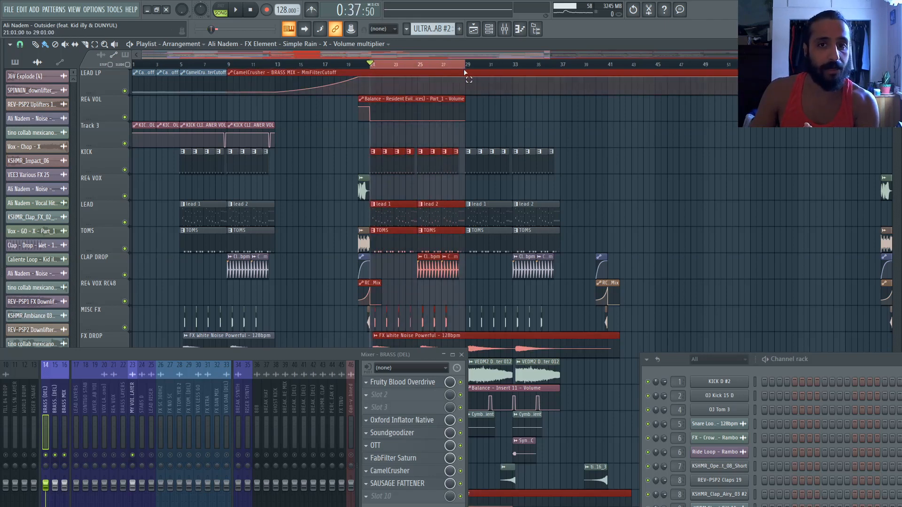
click(369, 398)
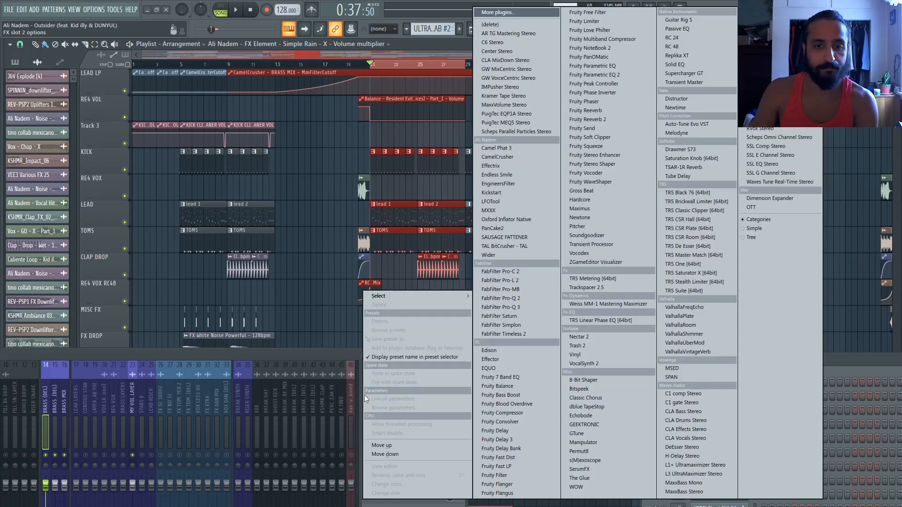
click(518, 314)
drag(281, 83, 480, 70)
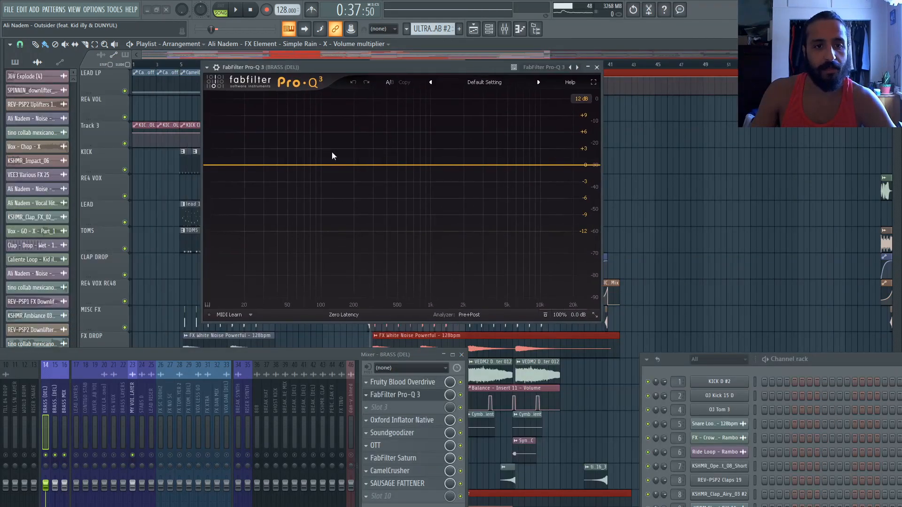
- Add bell boosts of about 2.21 dB near 12976 Hz and 1.28 dB near 2899 Hz, plus a slightly raised high shelf at the upper end
drag(281, 165, 556, 152)
click(236, 278)
click(323, 207)
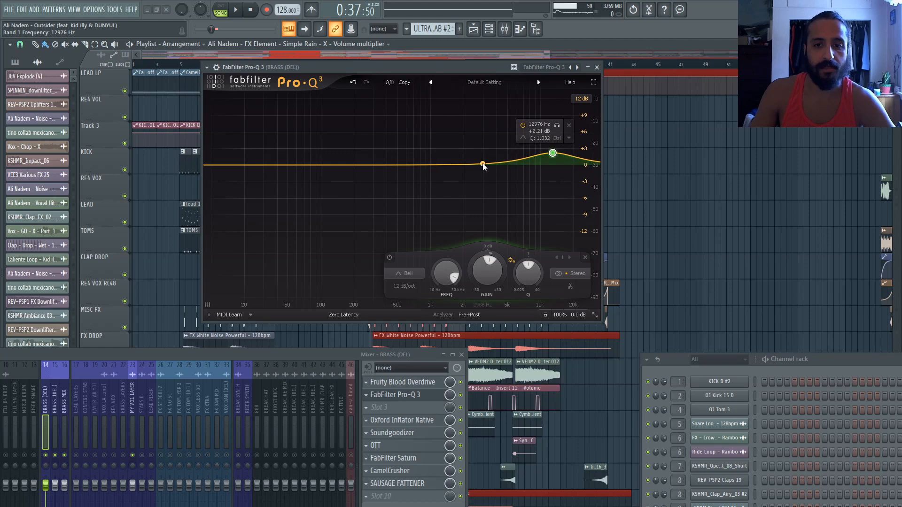
drag(483, 163, 480, 157)
drag(589, 159, 587, 155)
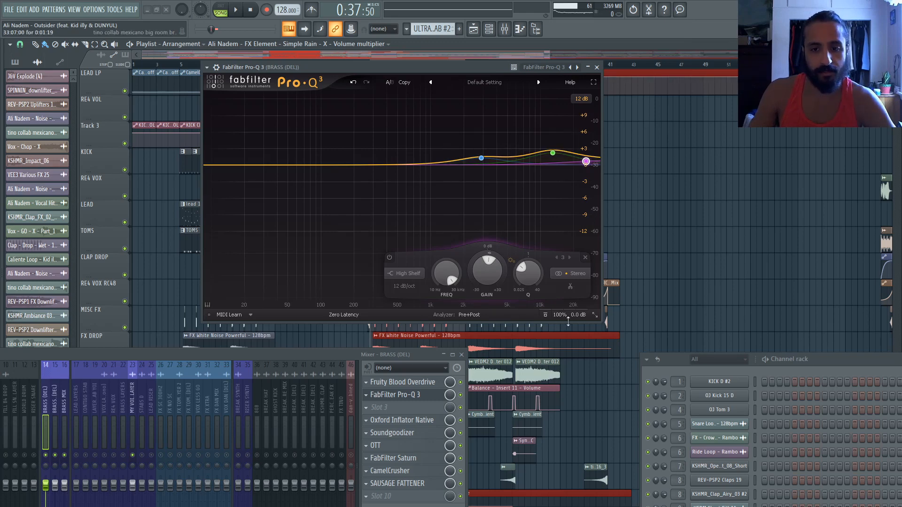
- Lower the slot 2 Pro-Q 3's Gain Scale to 0% and create an automation clip for it over the selected bars
drag(567, 321, 457, 295)
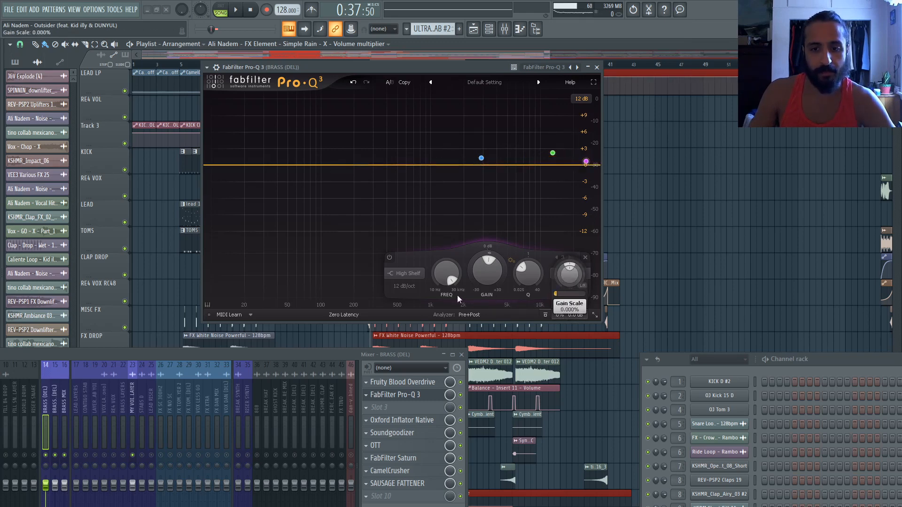
click(114, 10)
mouse_move(140, 126)
click(245, 180)
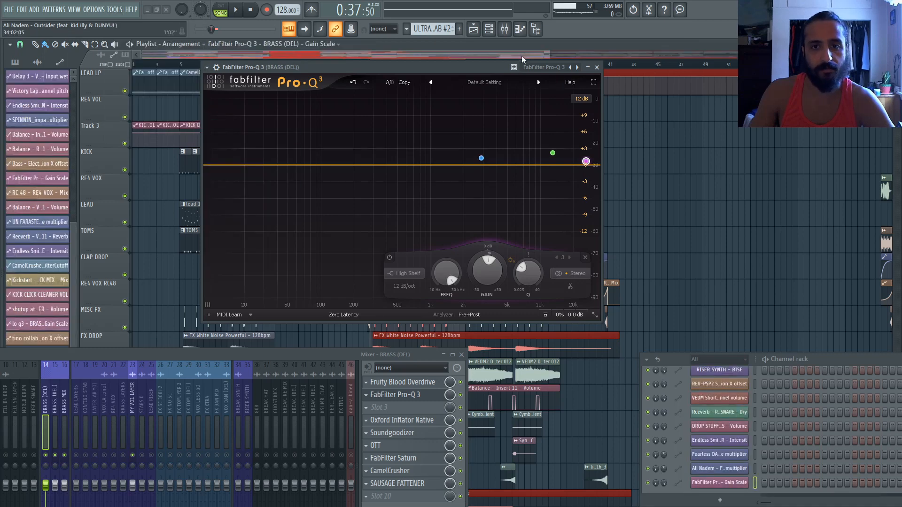
drag(503, 62, 516, 253)
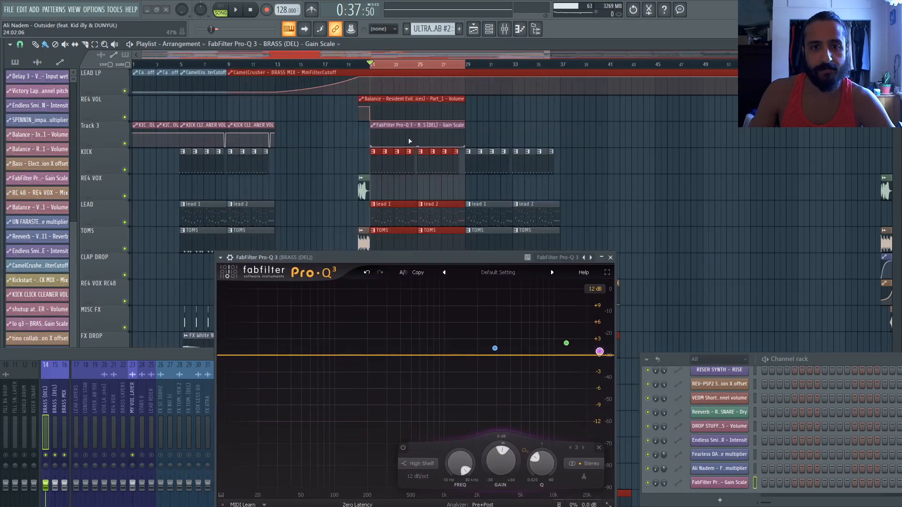
- Raise the Gain Scale clip's start to maximum and make it hold until bar 25, dropping to zero there
scroll(411, 143, up, 3)
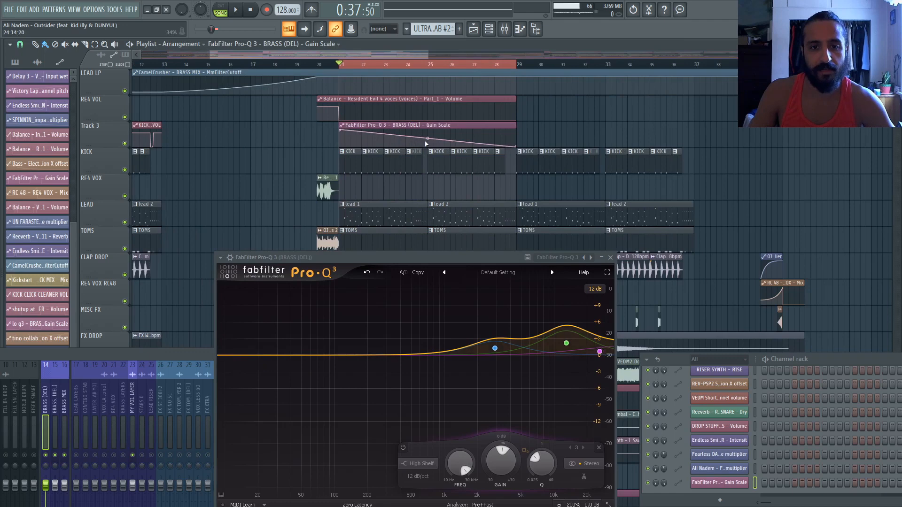
right_click(427, 144)
right_click(428, 143)
click(452, 189)
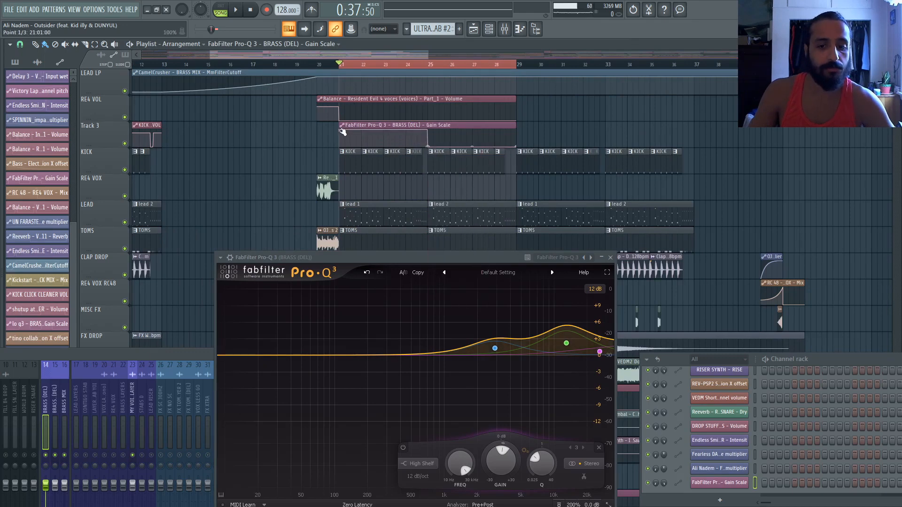
drag(469, 256, 376, 243)
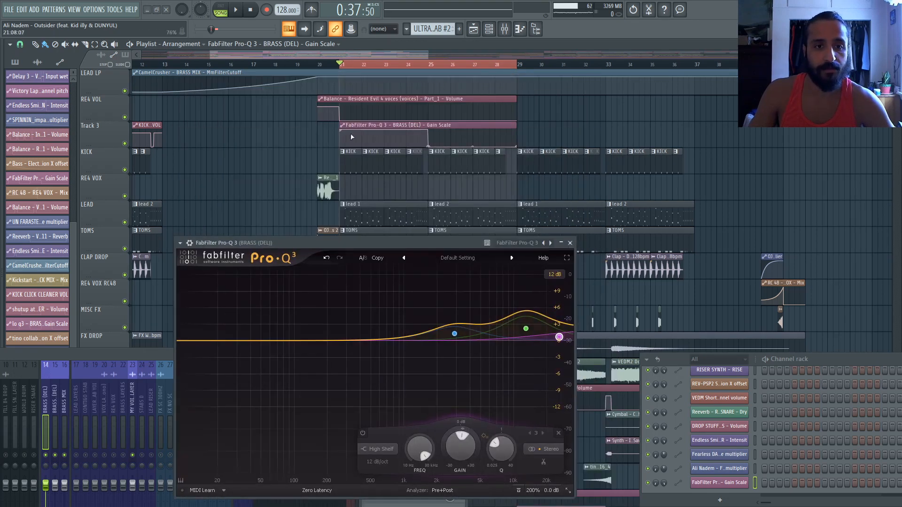
- Set the value of the Gain Scale clip's first point to 0.5
right_click(342, 132)
click(370, 296)
text(0.5)
key(Return)
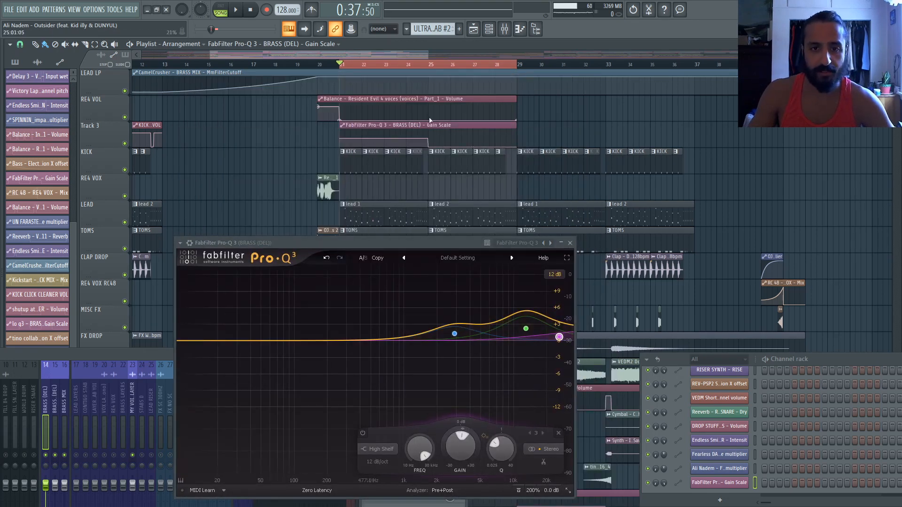
- Rename the current pattern as "eq for low lead"
drag(433, 249, 381, 87)
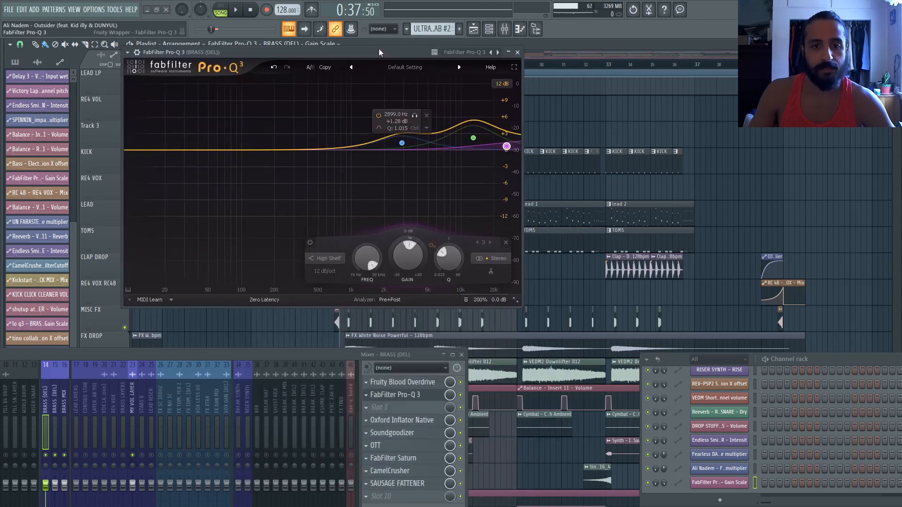
click(419, 396)
click(419, 396)
key(F2)
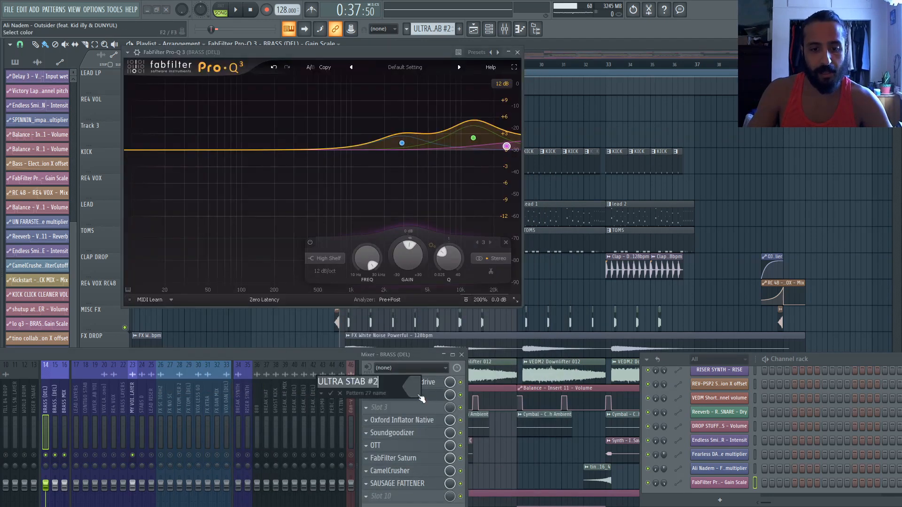
text(eq for l)
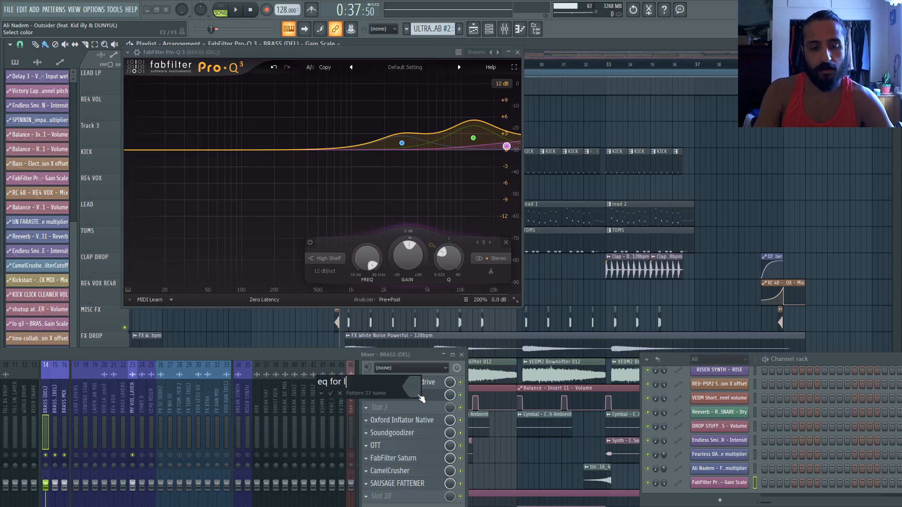
text(ow lead)
key(Return)
click(416, 396)
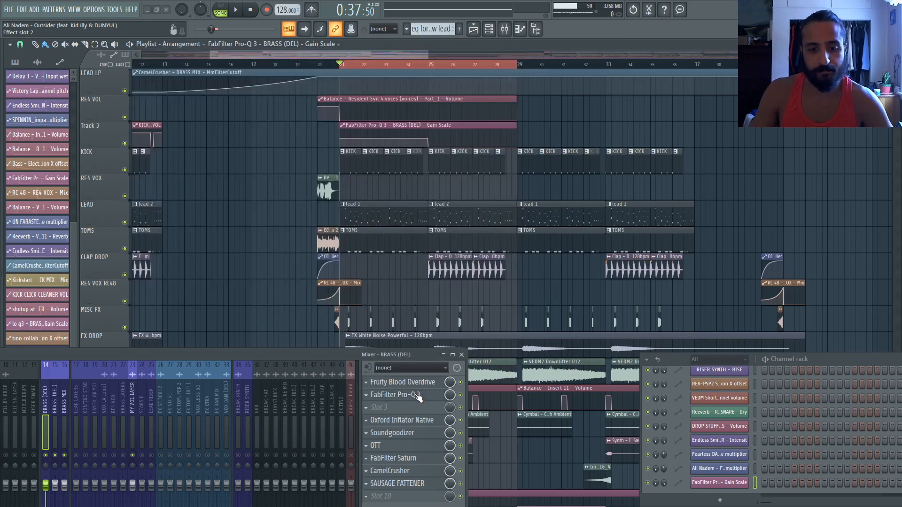
click(416, 396)
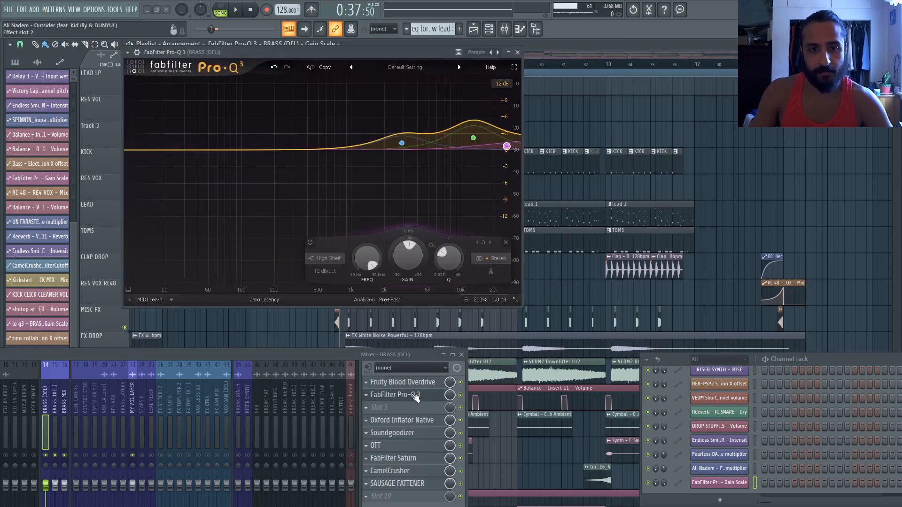
click(415, 396)
click(416, 396)
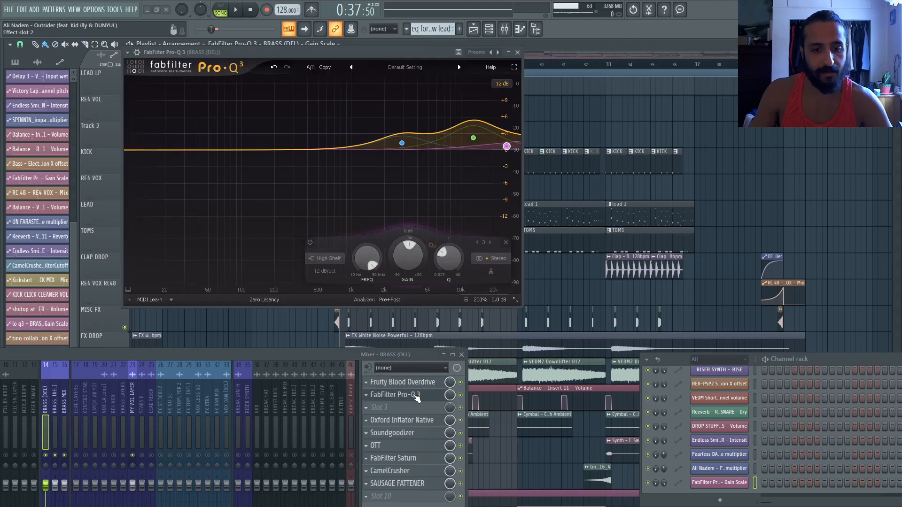
click(415, 396)
click(416, 396)
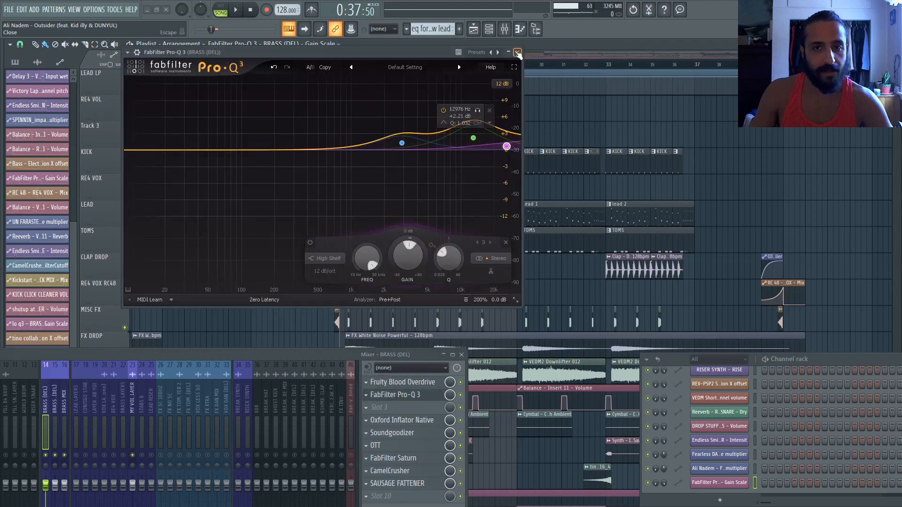
click(416, 396)
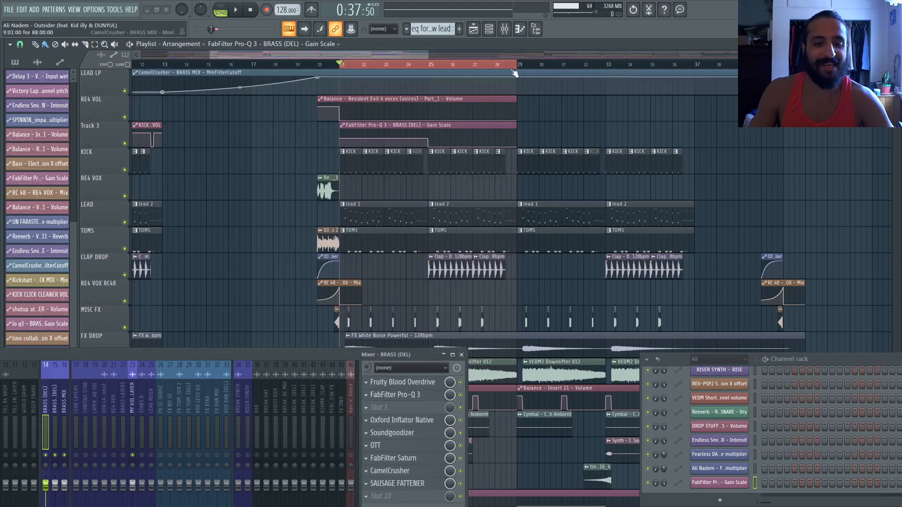
- Load a second Pro-Q 3 into slot 3 with three gentle low-frequency bell boosts, one about 1.02 dB near 169 Hz, and a flat high shelf
click(368, 408)
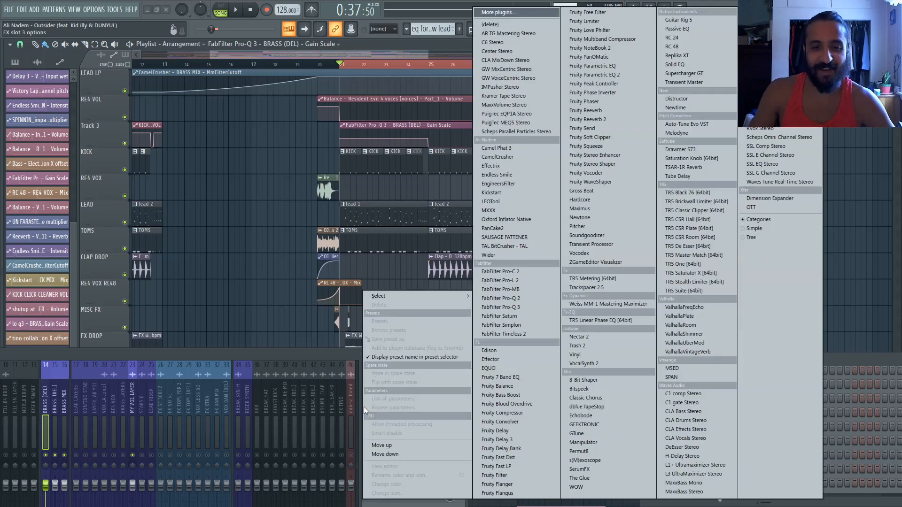
click(525, 306)
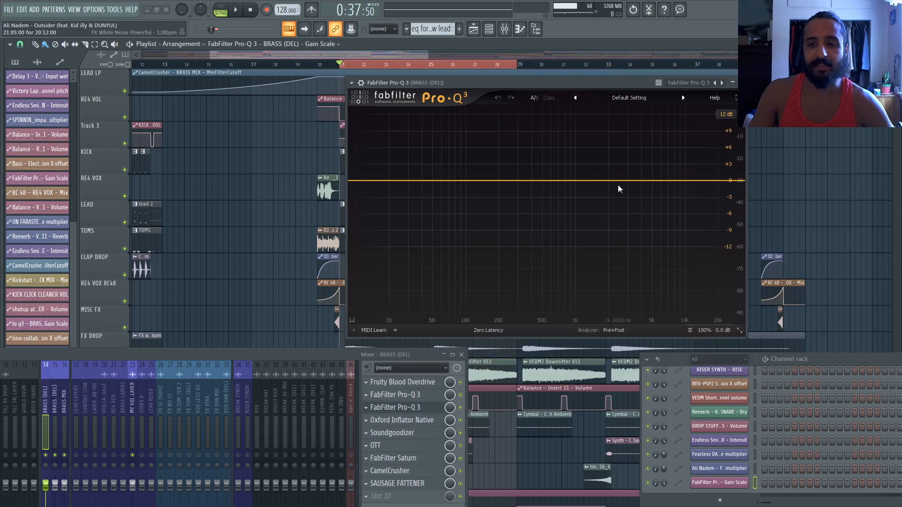
drag(443, 182, 396, 174)
drag(490, 183, 491, 177)
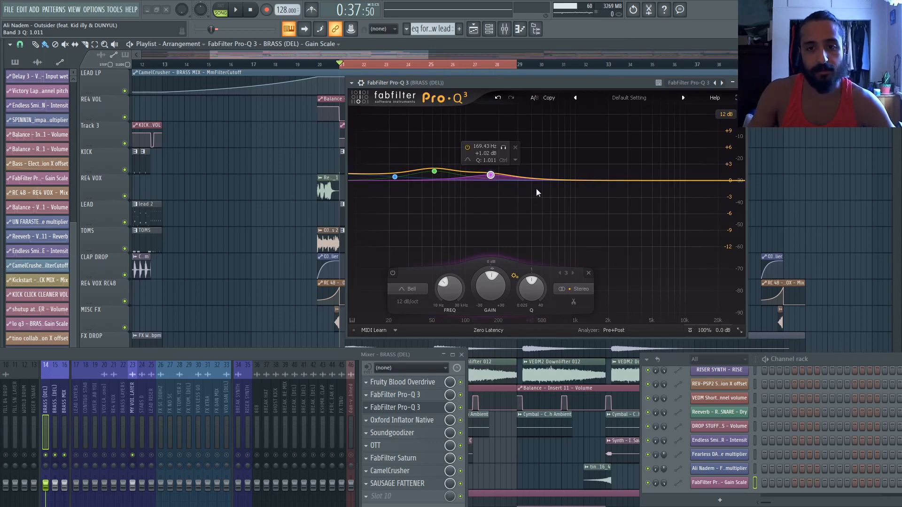
click(712, 180)
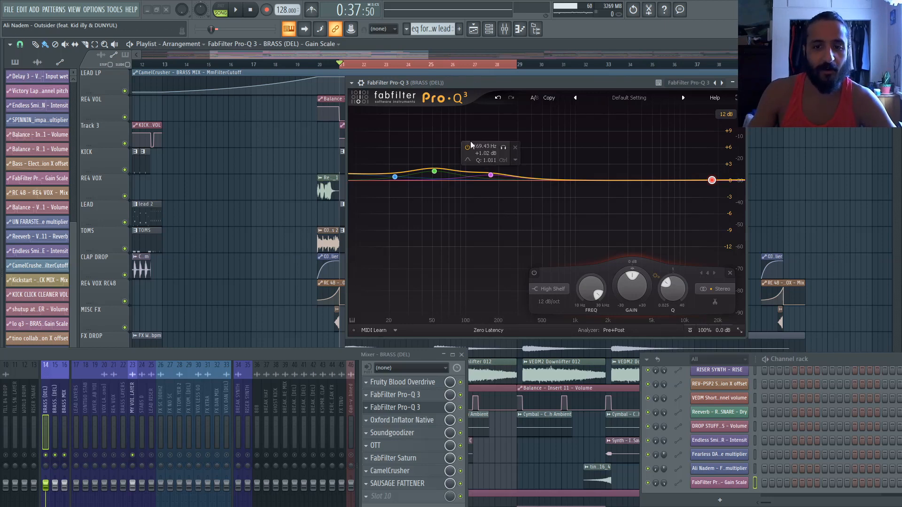
- Lower the slot 3 Pro-Q 3's Gain Scale to 0% and create an automation clip for it over the selected bars
mouse_move(705, 332)
drag(712, 309, 509, 306)
click(114, 10)
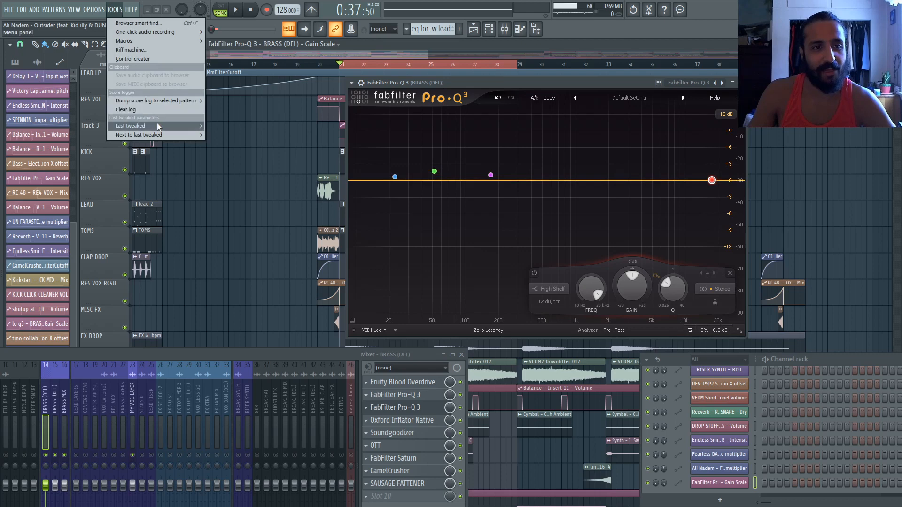
mouse_move(158, 126)
click(254, 181)
- Set the slot 3 Gain Scale clip's bar 25 point and end point both to a value of 0.5
right_click(428, 190)
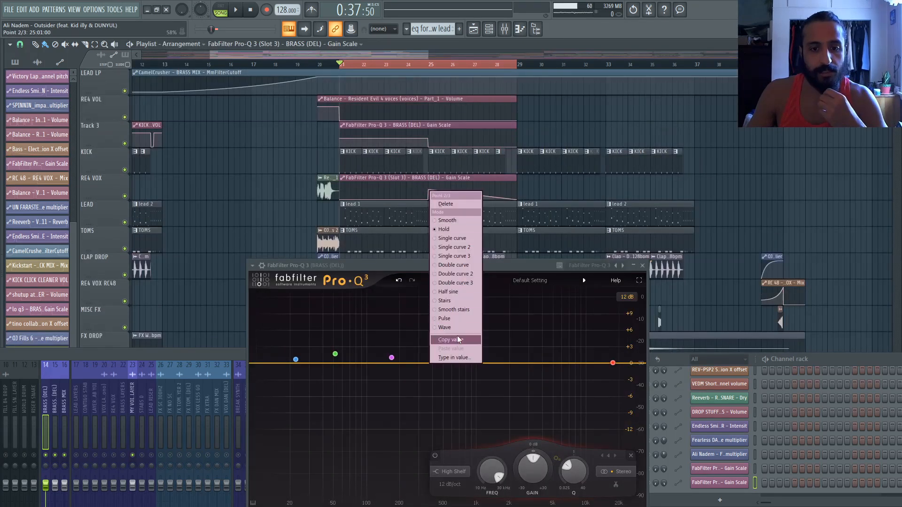
click(460, 359)
text(.5)
key(Return)
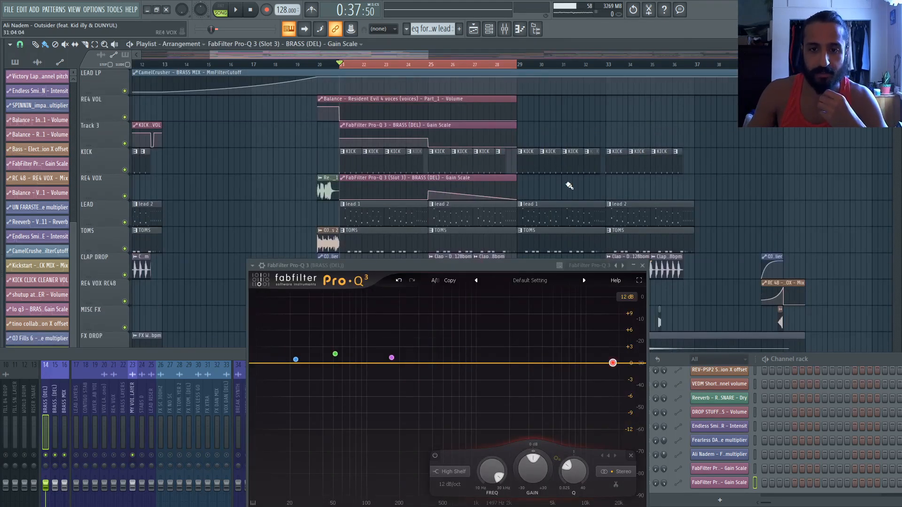
right_click(521, 201)
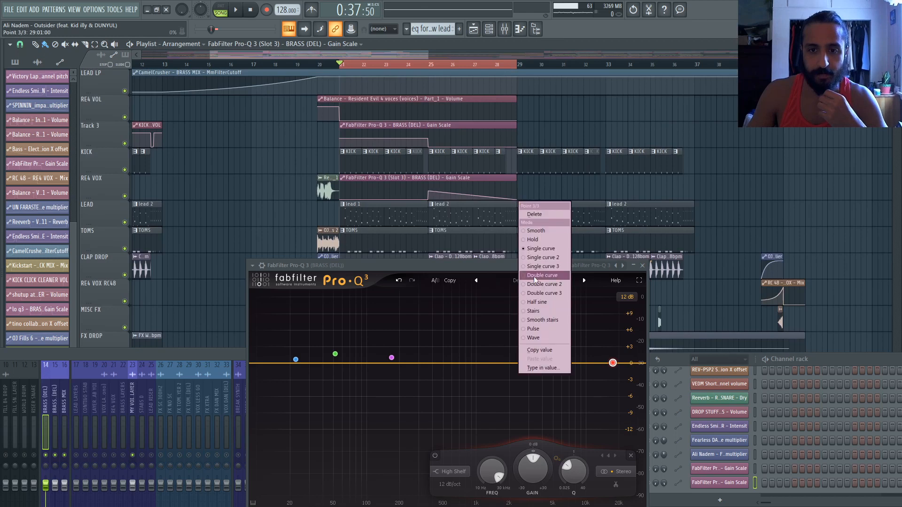
click(547, 367)
text(.5)
key(Return)
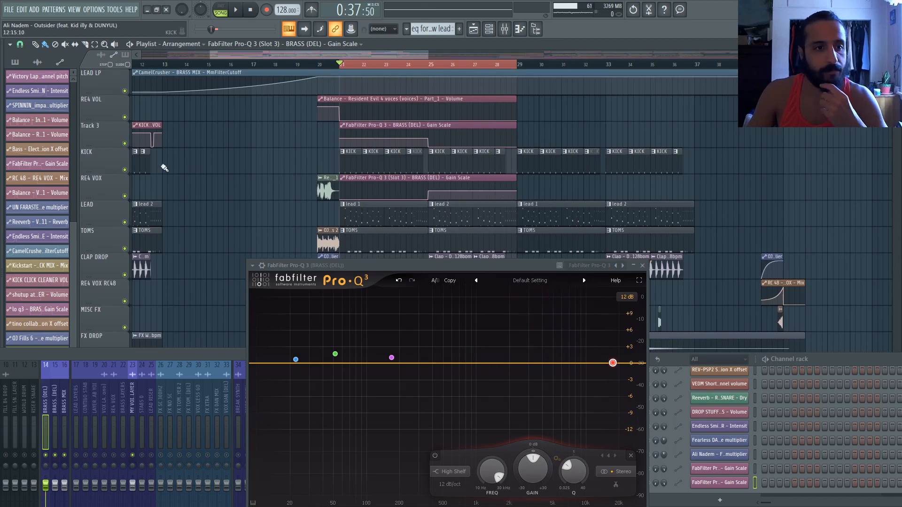
- Insert a playlist track above KICK, move the slot 3 Gain Scale clip onto it at bar 21, and place a copy at bar 29
right_click(103, 149)
click(139, 329)
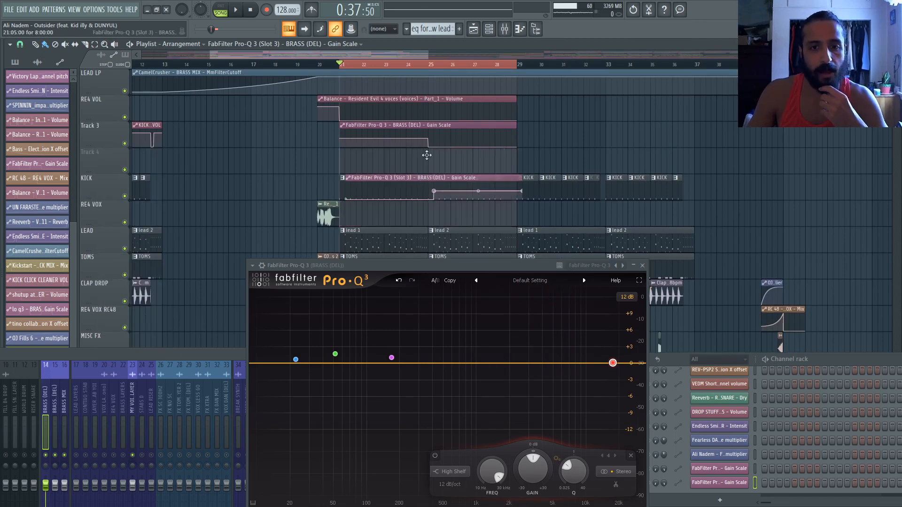
drag(426, 155, 422, 154)
click(520, 160)
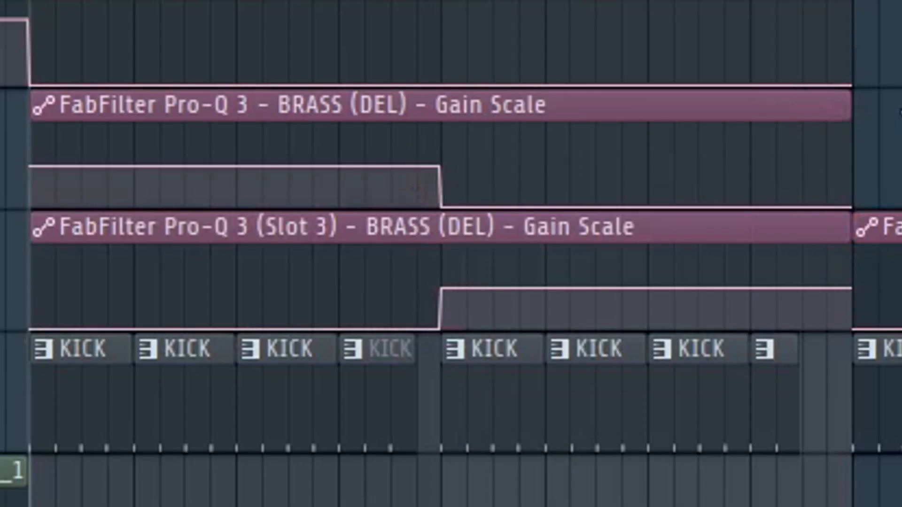
- Place a copy of the first Pro-Q 3 Gain Scale clip at bar 29 on Track 3 and reposition the open Pro-Q 3 window
click(859, 110)
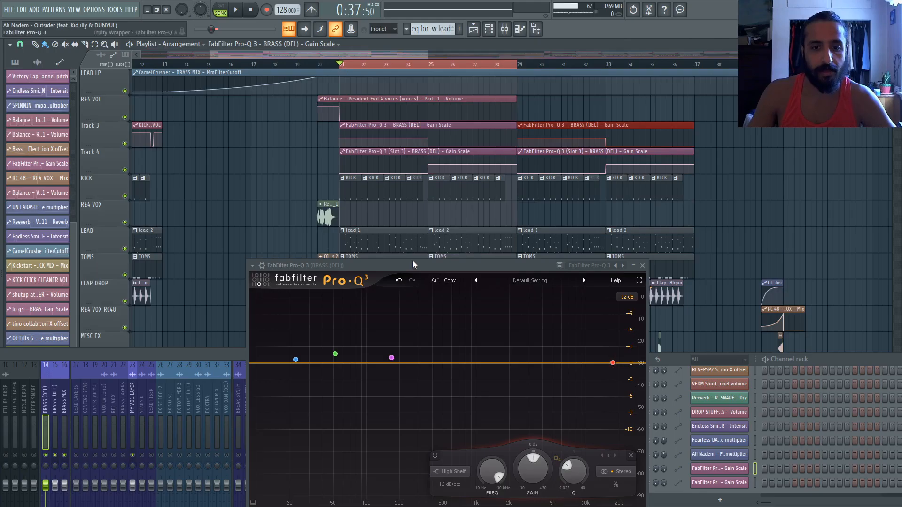
drag(412, 261, 254, 180)
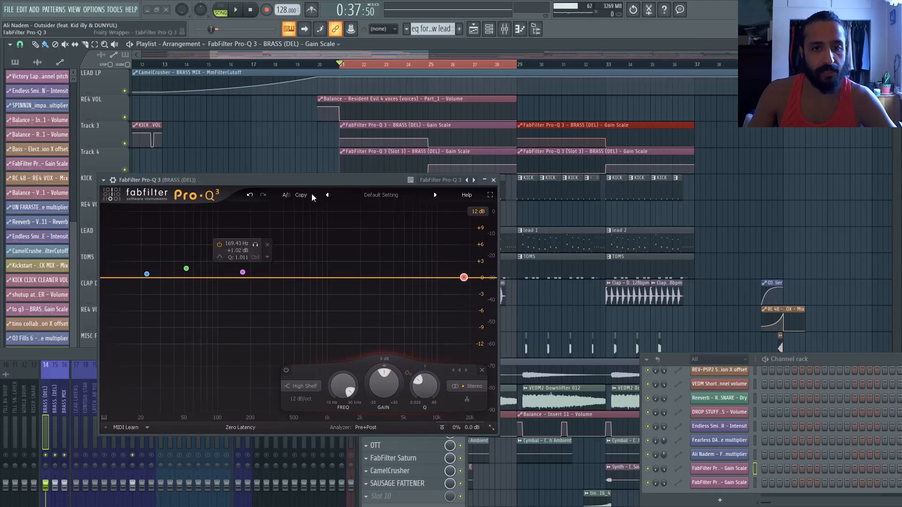
click(104, 180)
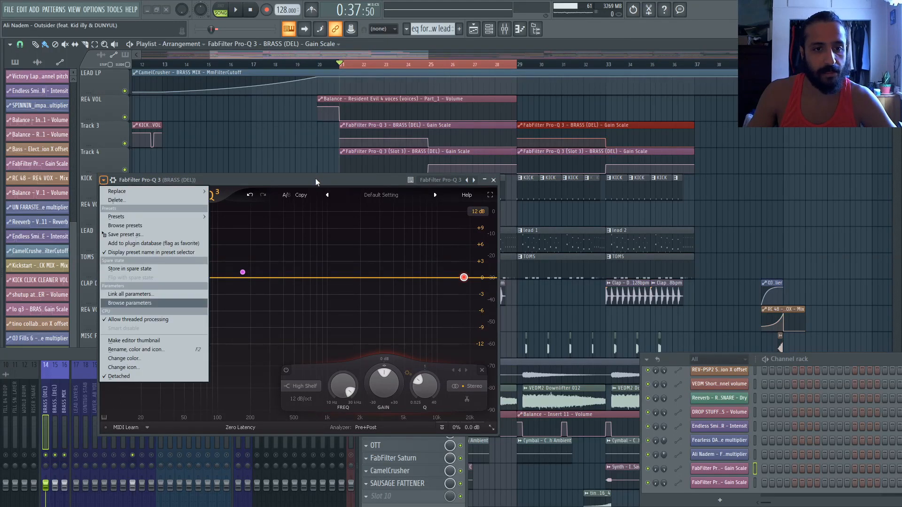
click(317, 181)
- Move the playhead past bar 25, make the slot 3 Pro-Q 3's 169 Hz band dynamic, and set its gain to 0 dB
mouse_move(407, 66)
mouse_down()
mouse_move(346, 65)
mouse_move(506, 66)
mouse_move(482, 67)
mouse_up()
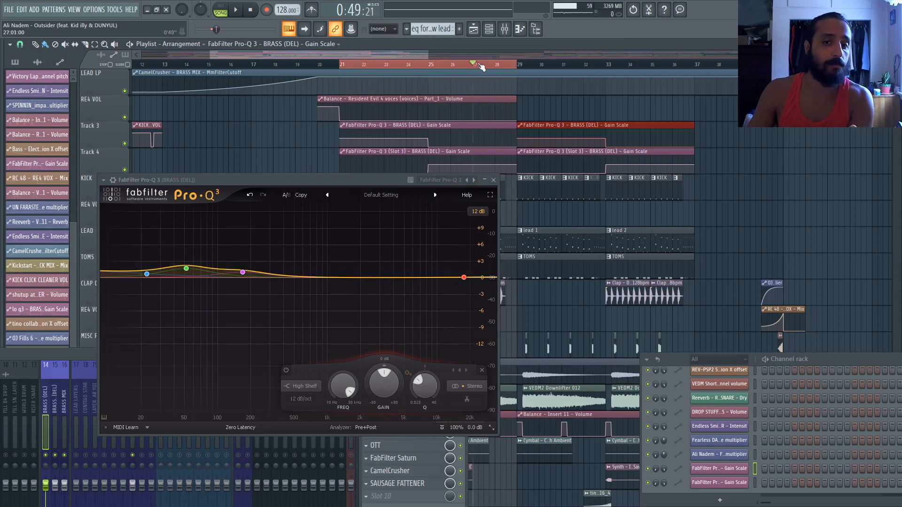
right_click(241, 273)
click(262, 303)
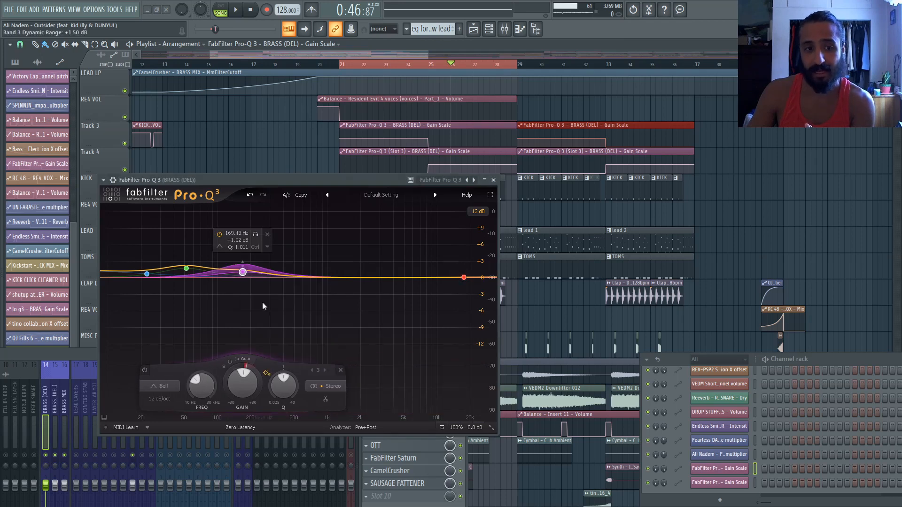
drag(244, 268, 245, 297)
click(251, 194)
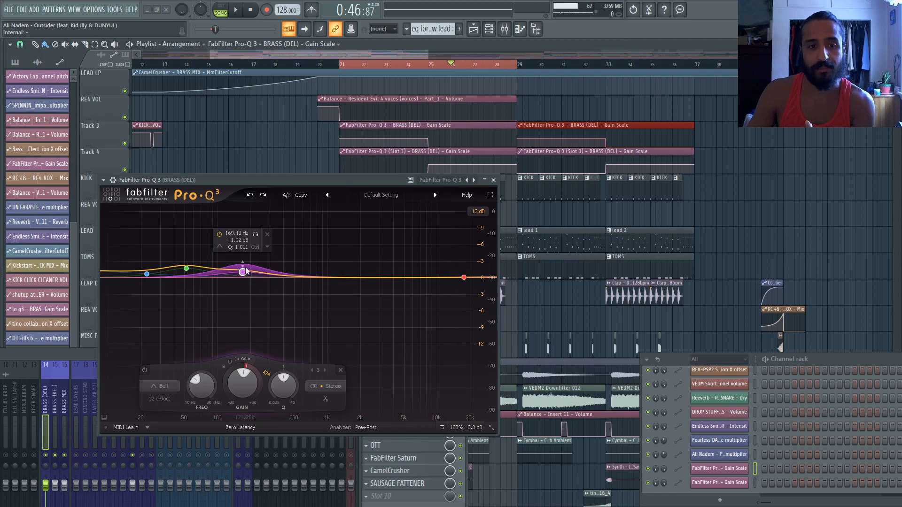
text(0)
key(Return)
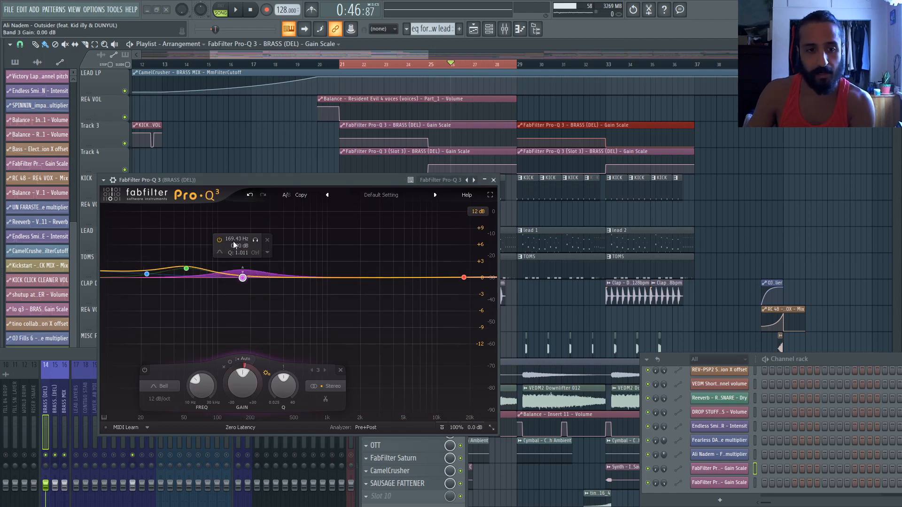
- Set the gains of the slot 3 Pro-Q 3's 52 Hz bell and 23 Hz low shelf to 0 dB
click(186, 268)
click(181, 246)
text(0)
key(Return)
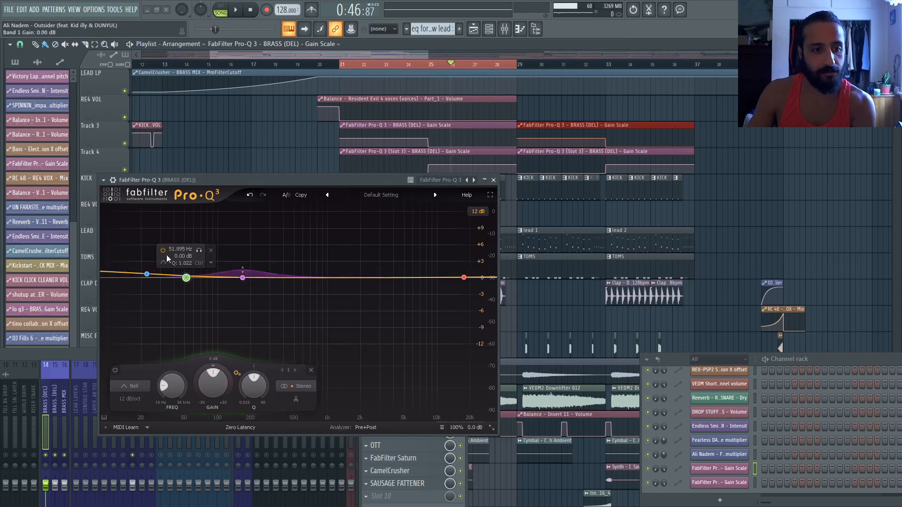
click(146, 274)
text(0)
key(Return)
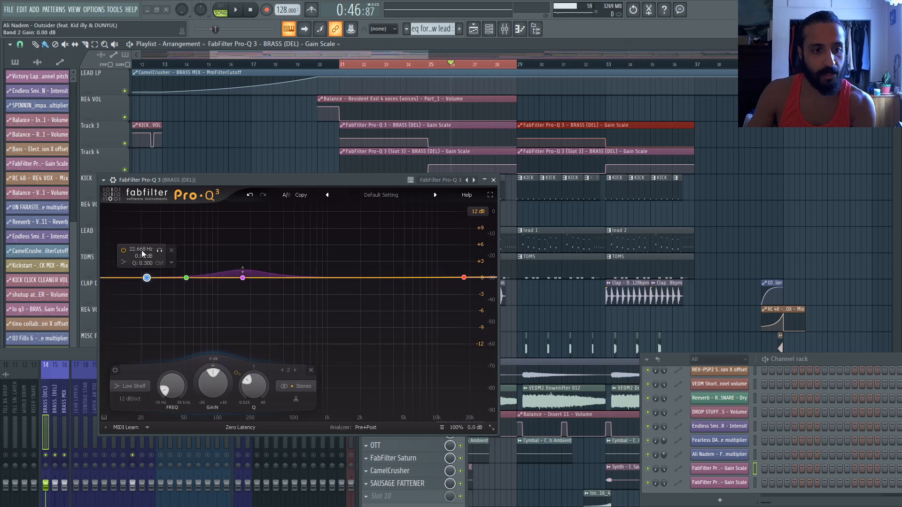
- Set the 169 Hz band's dynamic range to about +3.5 dB and make the 52 Hz band dynamic with a range of about -5.6 dB
drag(242, 269, 244, 249)
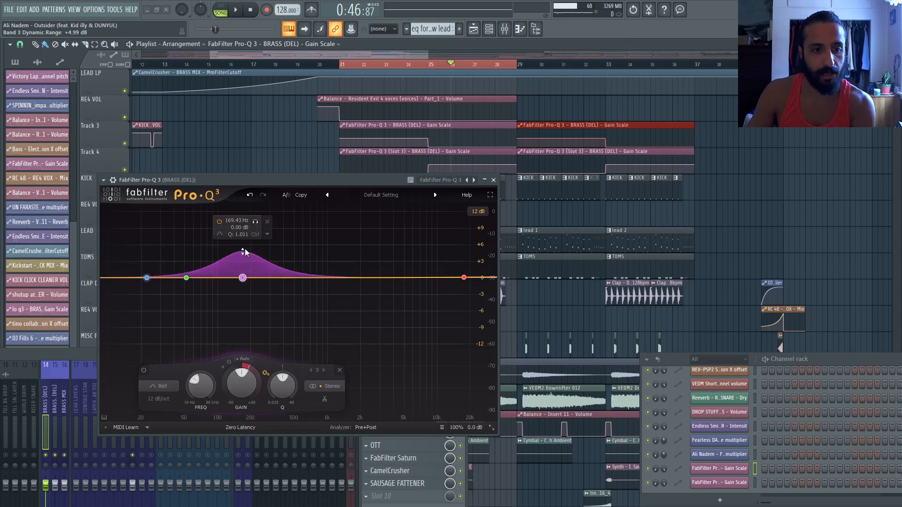
click(186, 278)
right_click(186, 277)
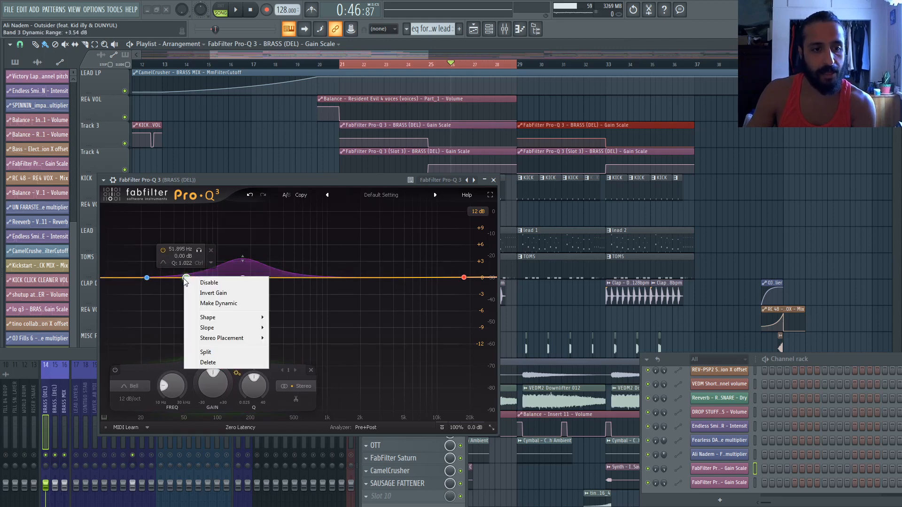
click(218, 303)
drag(186, 289, 187, 313)
- Make the 23 Hz low shelf band dynamic and raise its dynamic range to about +12.5 dB
click(147, 277)
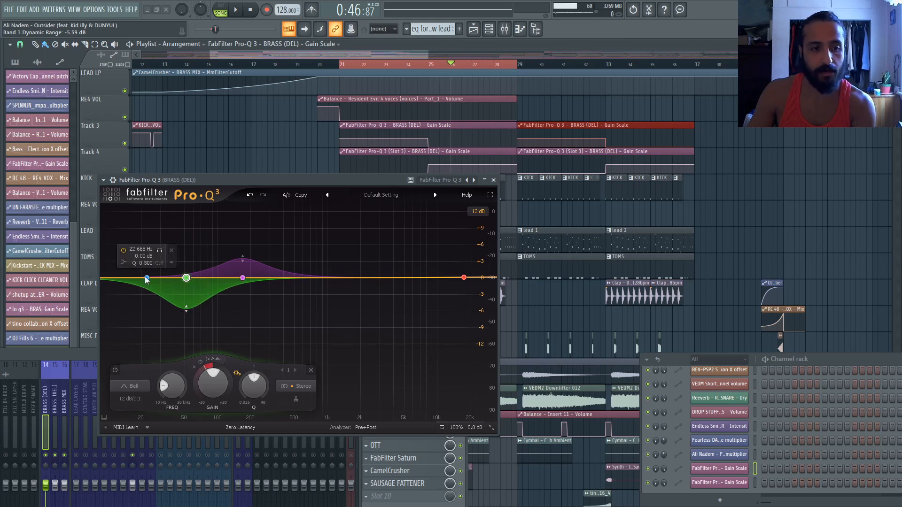
right_click(147, 281)
click(179, 308)
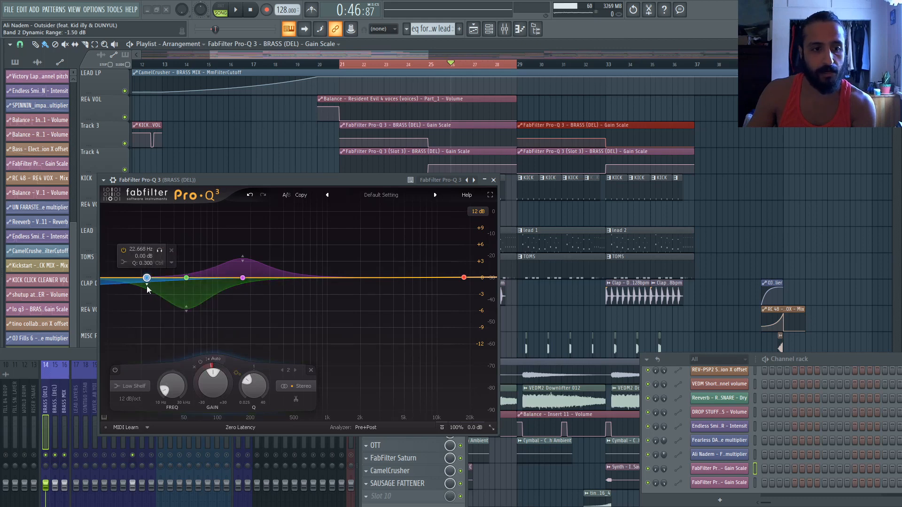
drag(147, 289, 158, 213)
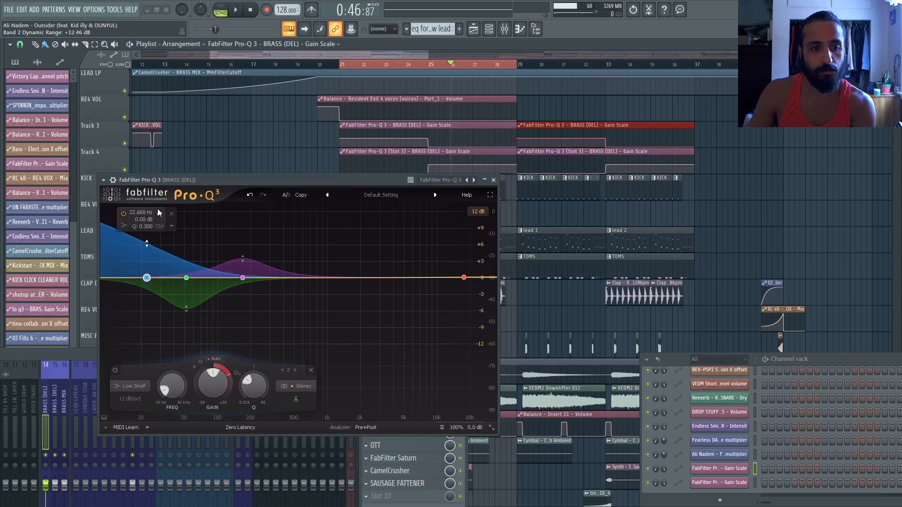
- Scrub the playhead around bar 24 and back to bar 21 to check the slot 3 Pro-Q 3, and close it
click(429, 66)
mouse_move(428, 64)
mouse_down()
mouse_move(436, 64)
mouse_move(346, 64)
mouse_move(425, 67)
mouse_up()
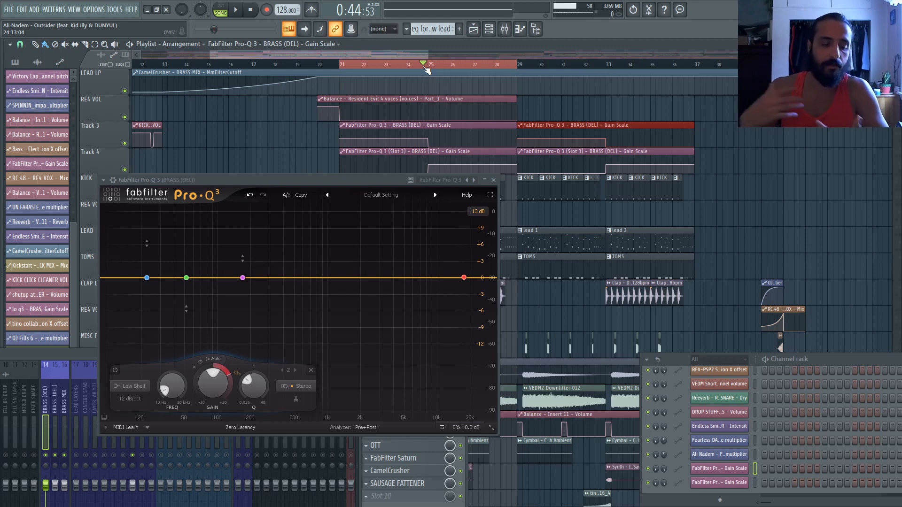
click(343, 66)
click(493, 180)
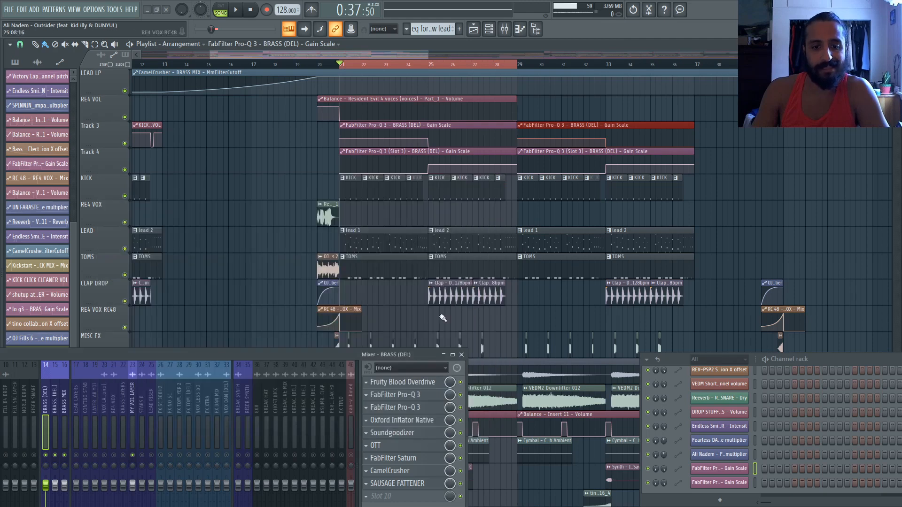
- Open the slot 2 Pro-Q 3 and add a dynamic bell cut of about -2.38 dB near 27 Hz
click(415, 396)
click(415, 396)
click(415, 397)
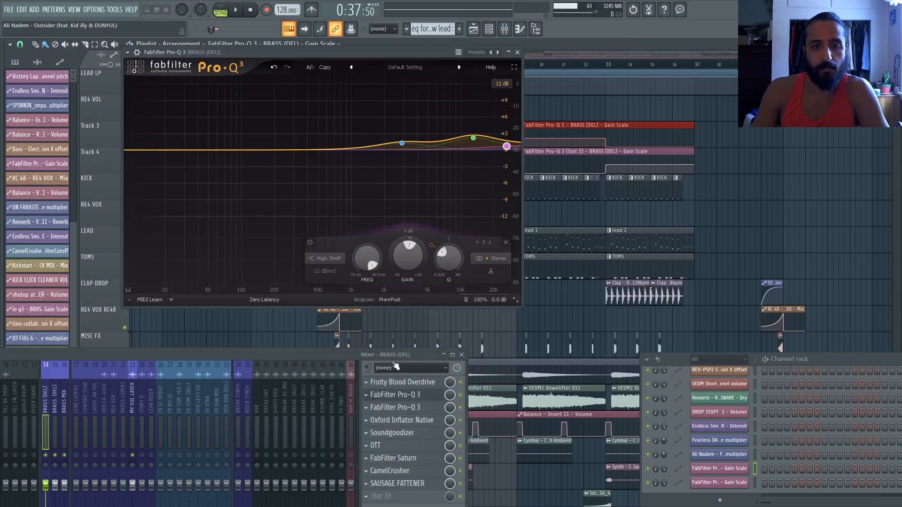
drag(201, 147, 179, 163)
right_click(180, 163)
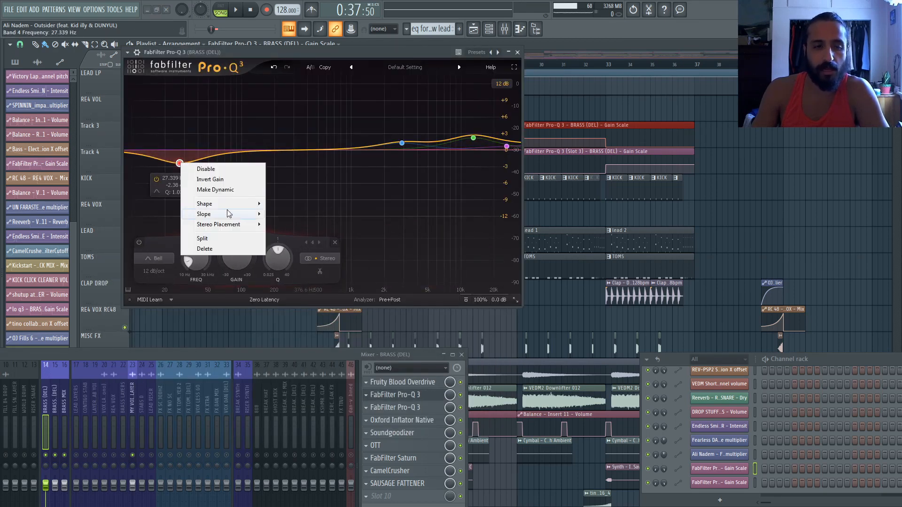
click(216, 190)
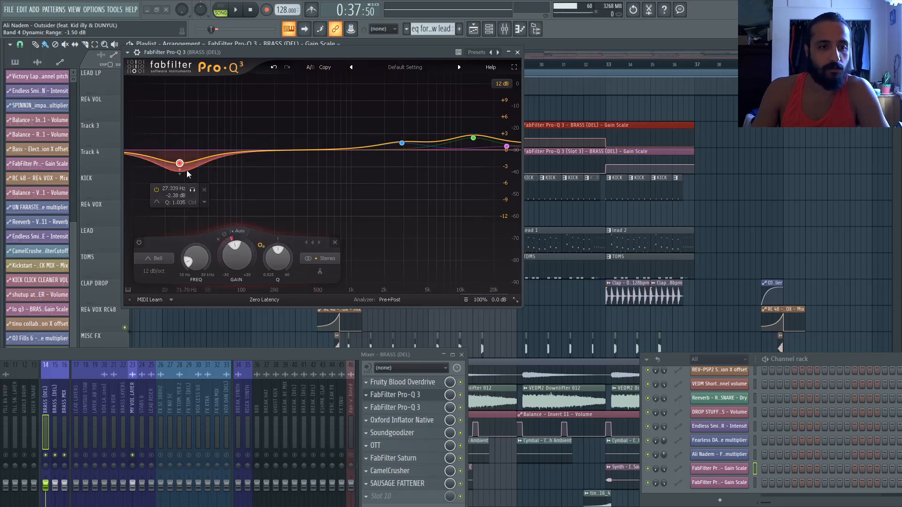
- Change the new band to a Low Shelf near 36 Hz with a dynamic range of about -9 dB and a gain of 0 dB
right_click(180, 164)
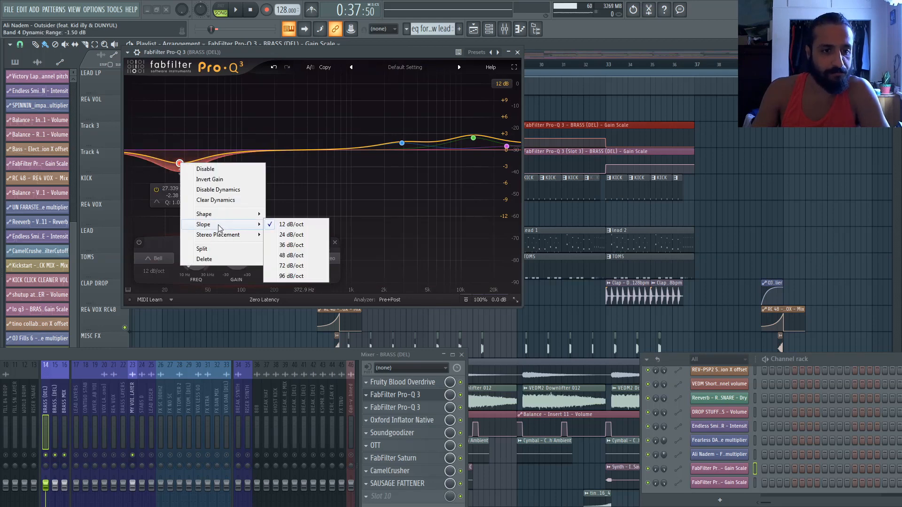
mouse_move(232, 216)
click(291, 224)
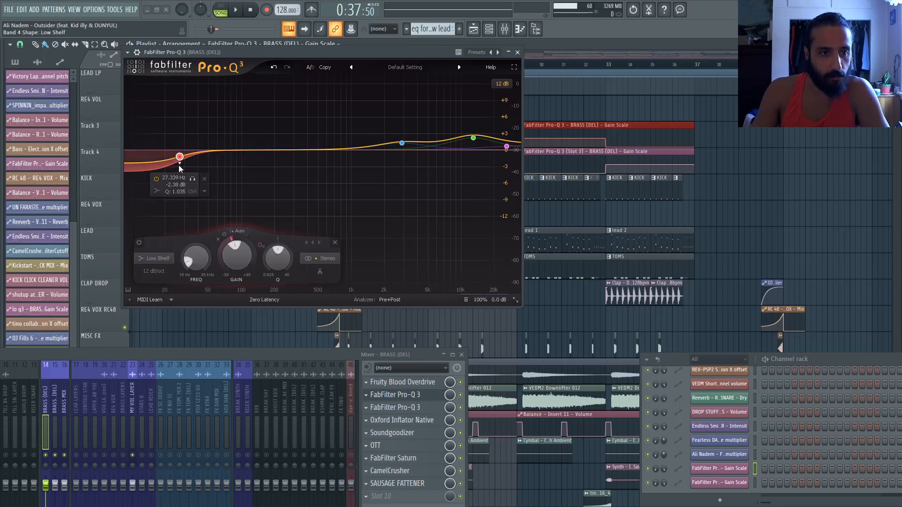
drag(179, 164, 186, 232)
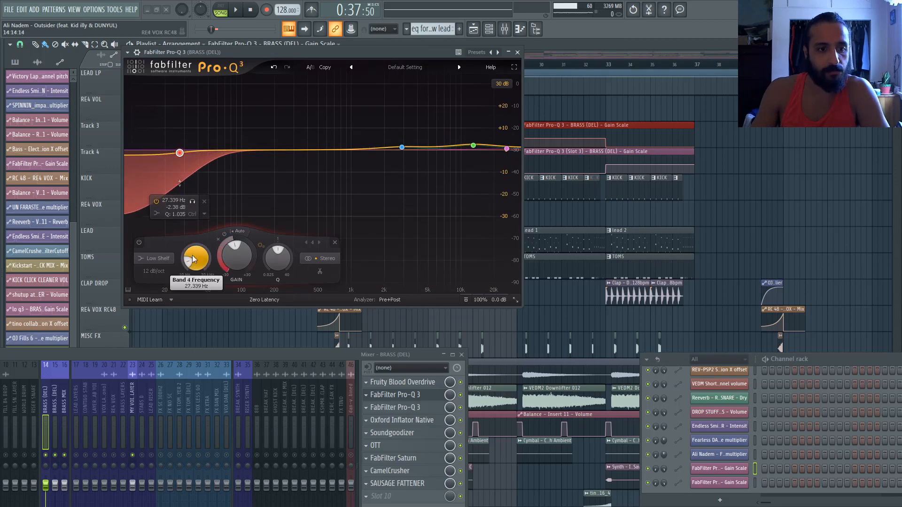
mouse_move(196, 264)
mouse_down()
mouse_move(196, 277)
mouse_move(196, 253)
mouse_up()
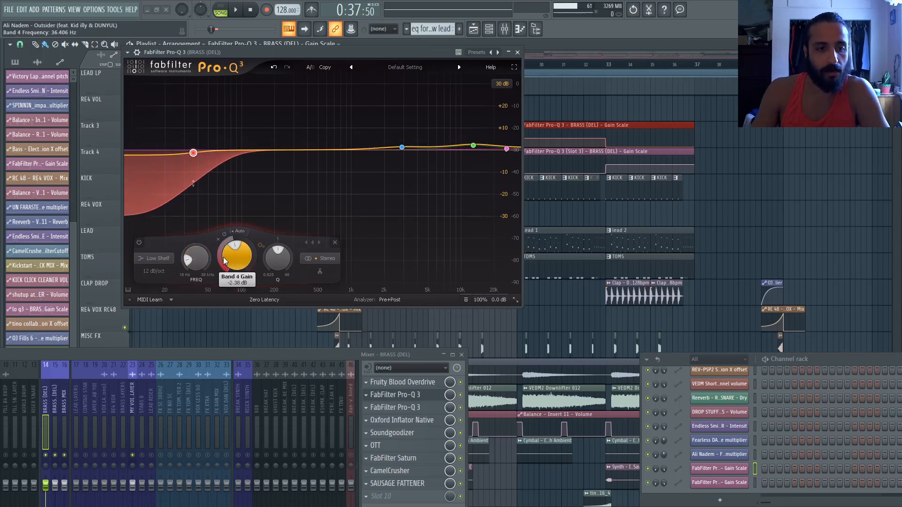
drag(195, 187, 196, 155)
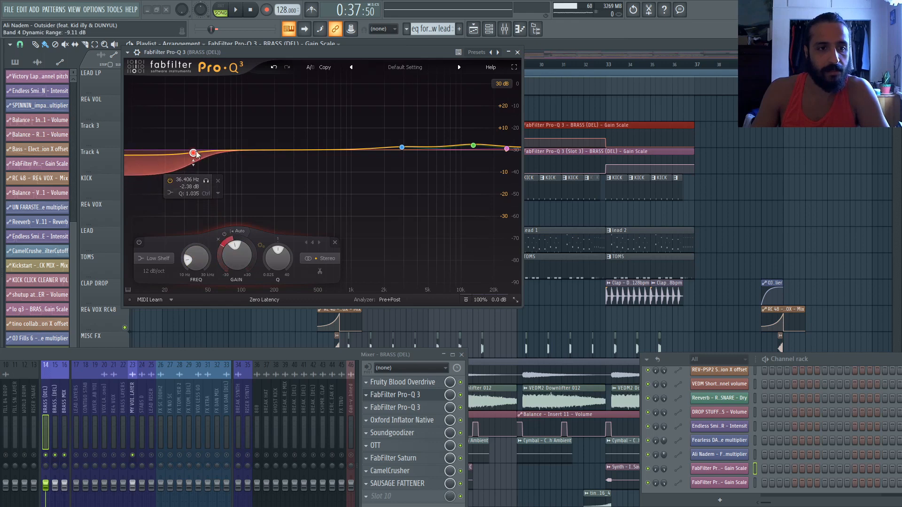
text(0)
key(Return)
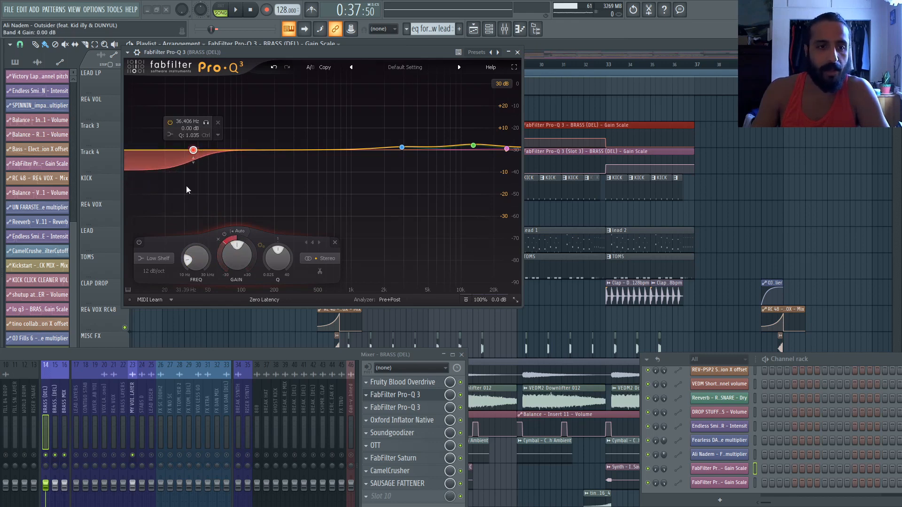
- Make the 2.9 kHz band dynamic, shift it to about 4.3 kHz at +4.9 dB, and boost the 12.6 kHz bell and high shelf
right_click(402, 147)
click(446, 177)
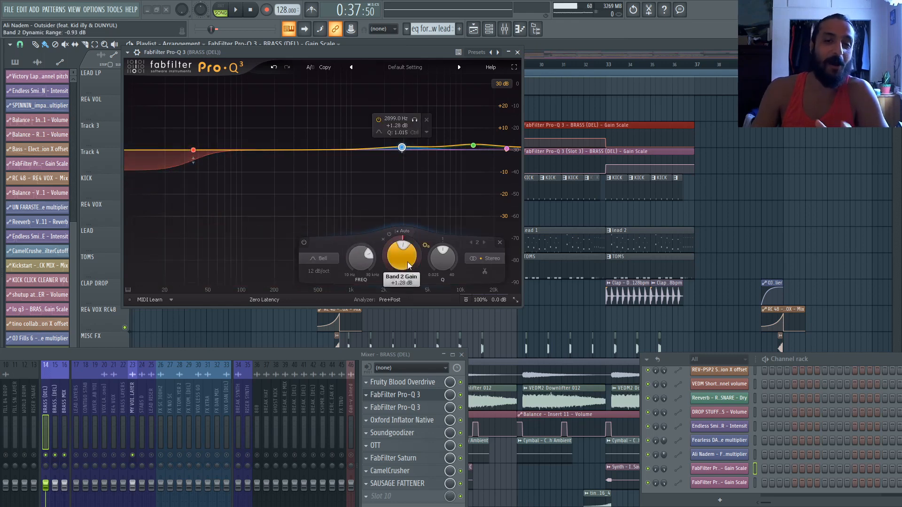
right_click(401, 147)
click(390, 154)
drag(402, 147, 506, 141)
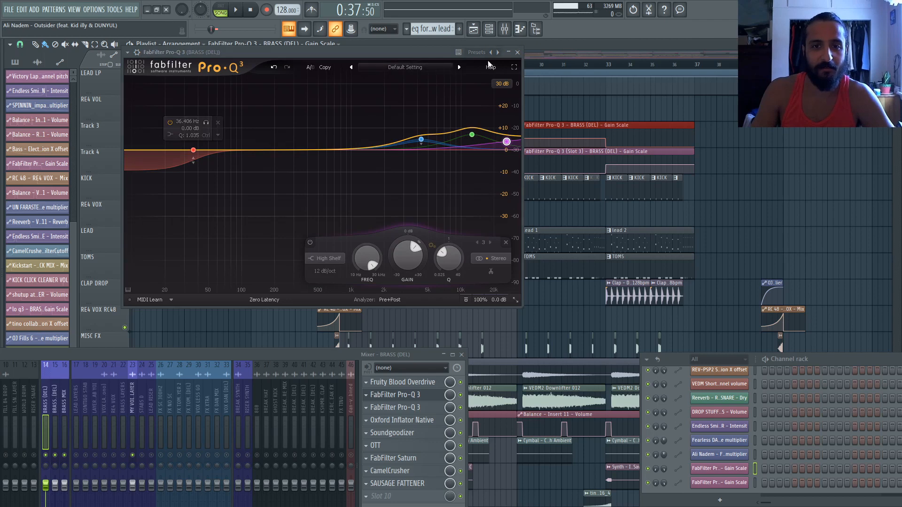
- Show both Pro-Q 3 windows side by side and scrub between bars 22 and 25 to compare how their Gain Scale changes
click(413, 406)
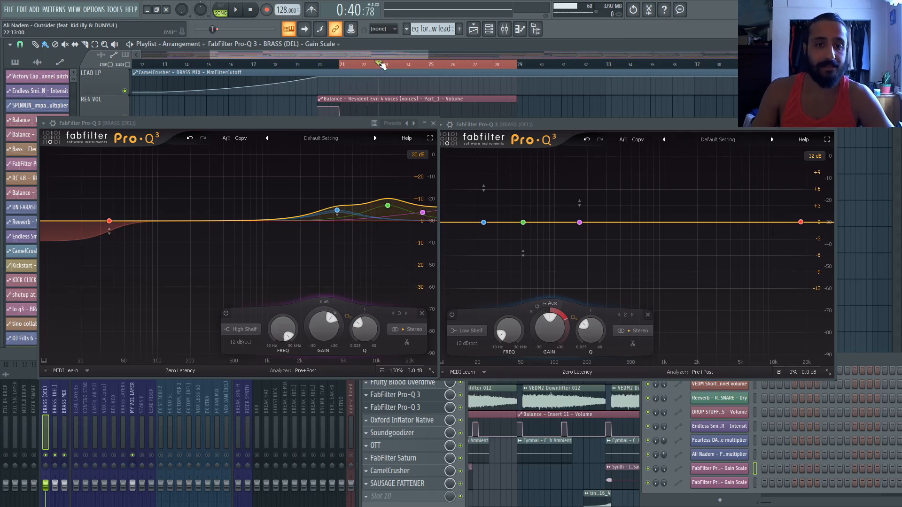
mouse_move(406, 371)
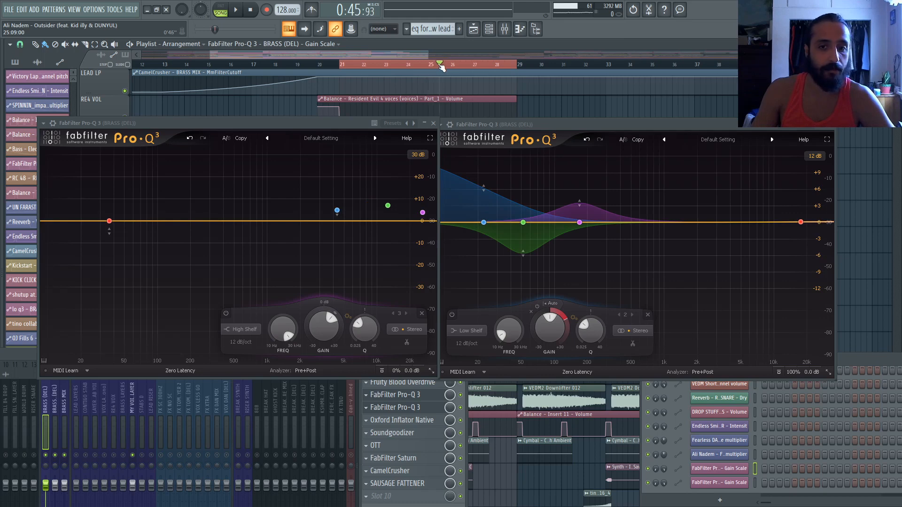
mouse_move(461, 67)
mouse_down()
mouse_move(516, 70)
mouse_move(429, 65)
mouse_move(438, 65)
mouse_up()
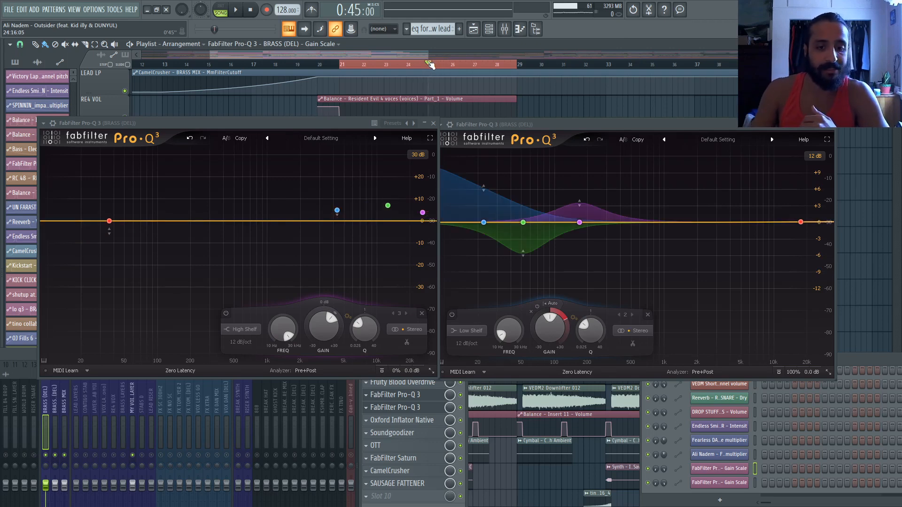
mouse_move(800, 373)
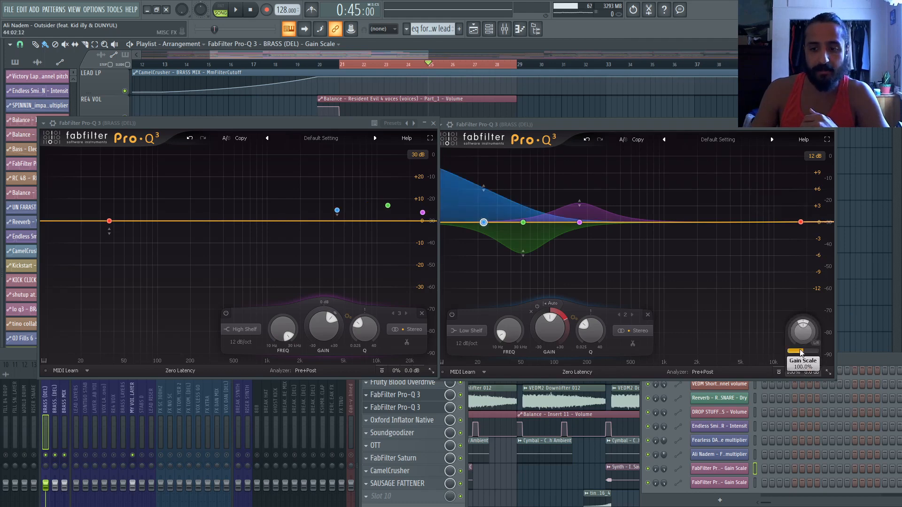
right_click(449, 407)
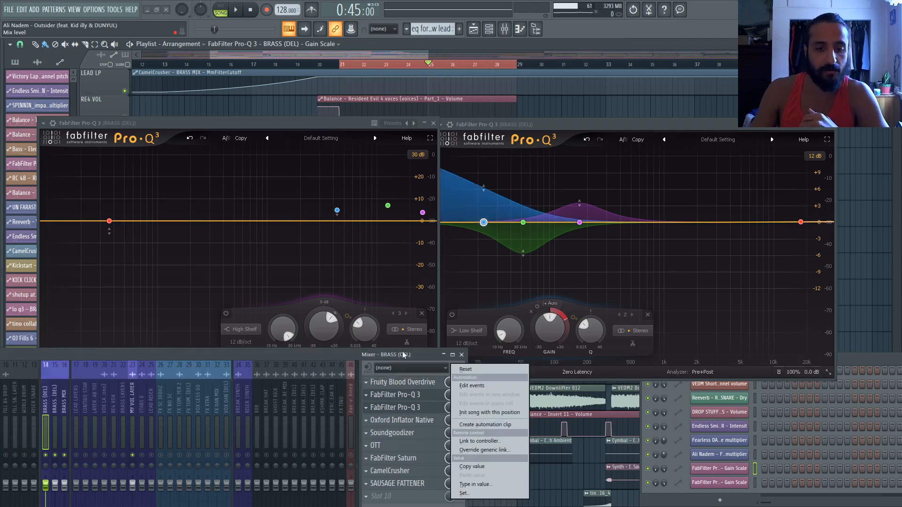
drag(402, 353, 442, 433)
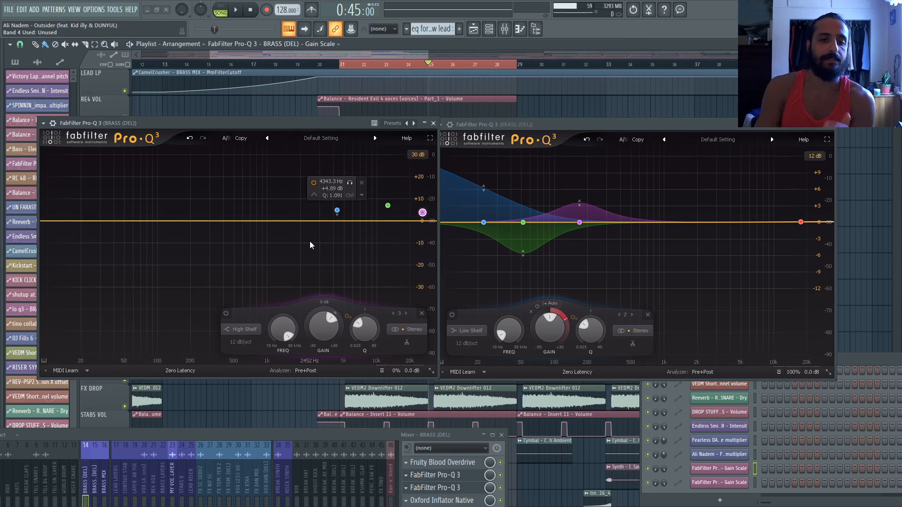
- Delete the 4.3 kHz and 12.6 kHz bell bands from the slot 2 Pro-Q 3
right_click(336, 210)
click(369, 309)
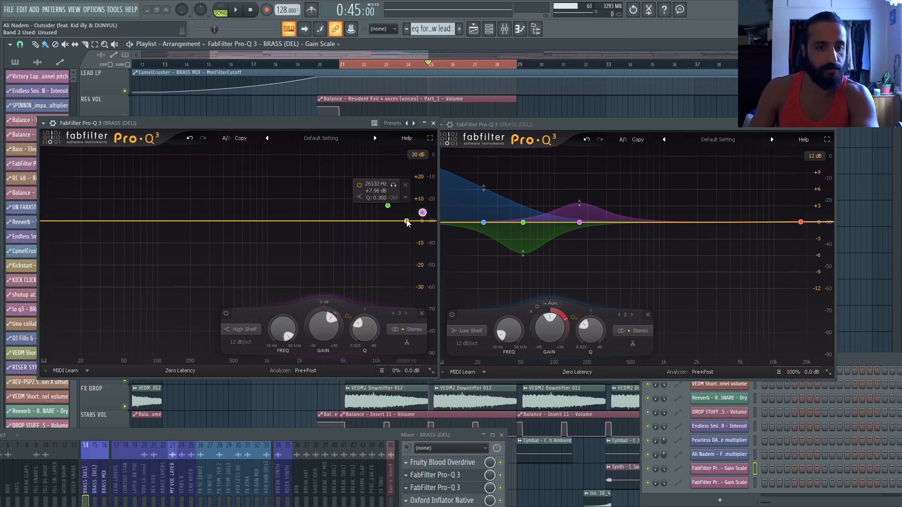
right_click(423, 213)
click(377, 221)
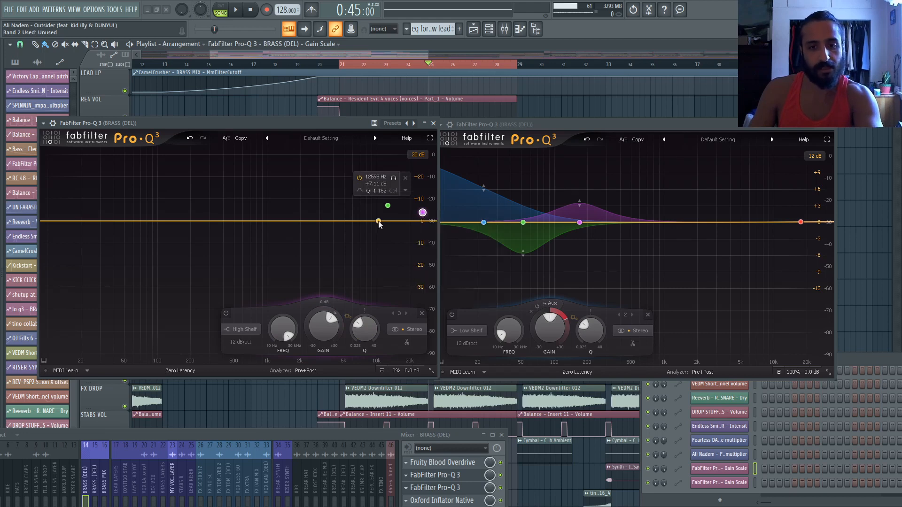
right_click(388, 207)
click(404, 291)
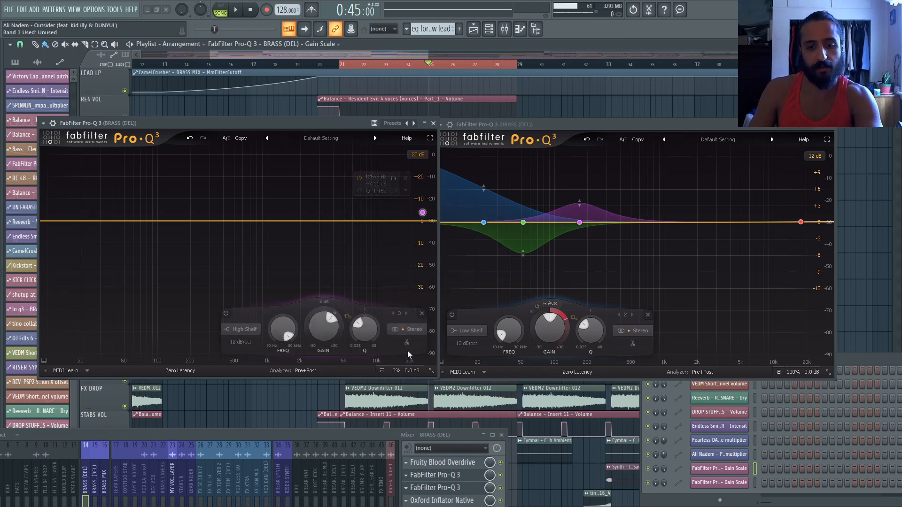
- Set the slot 2 Pro-Q 3's Gain Scale to 0% and close both equalizer windows
drag(404, 348, 249, 350)
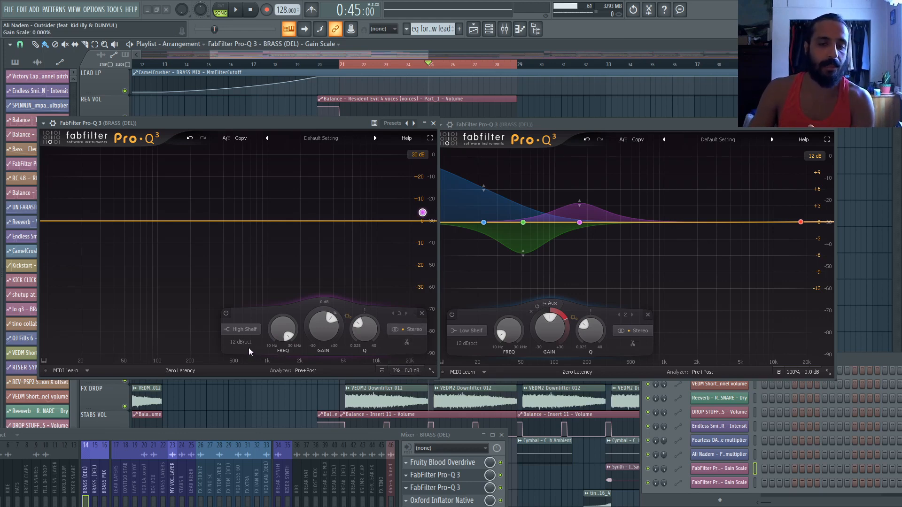
click(434, 123)
key(Escape)
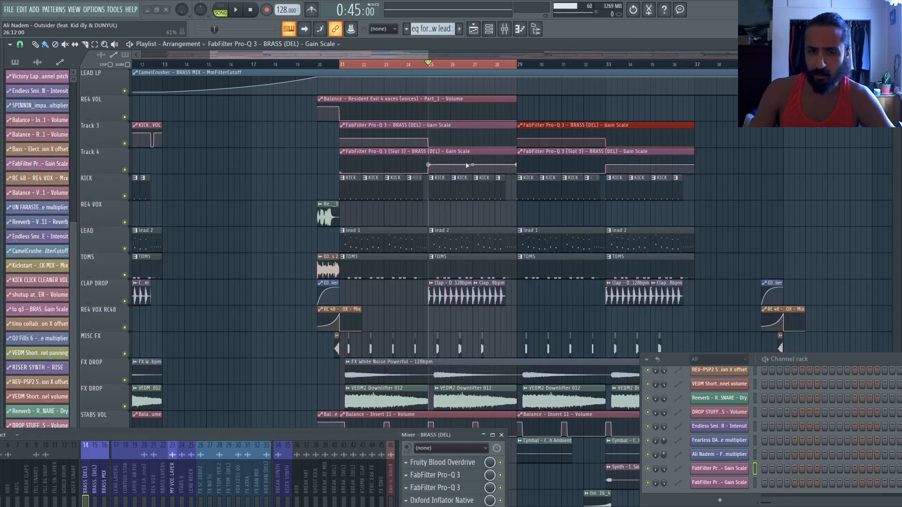